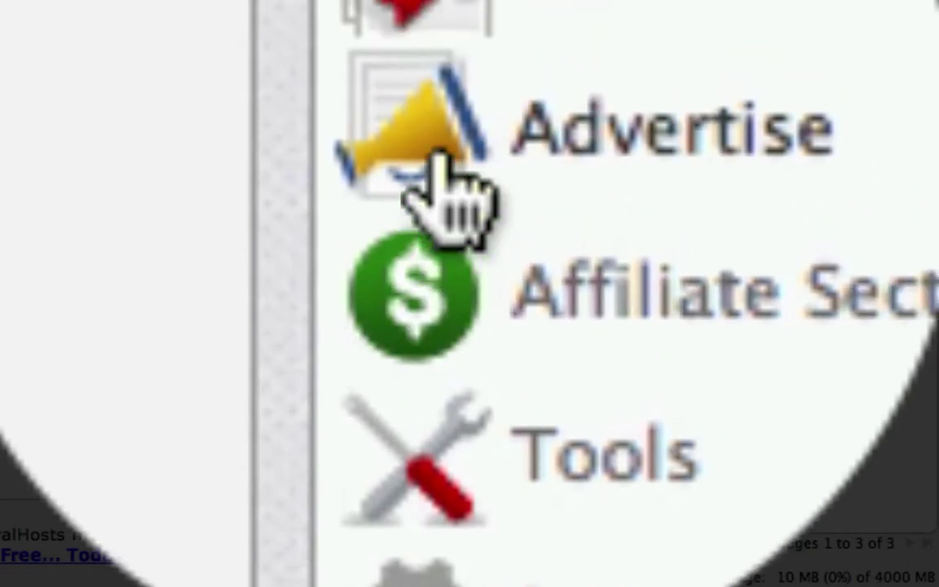
Open the Advertising Section, scroll through its options, and close it.
click(464, 53)
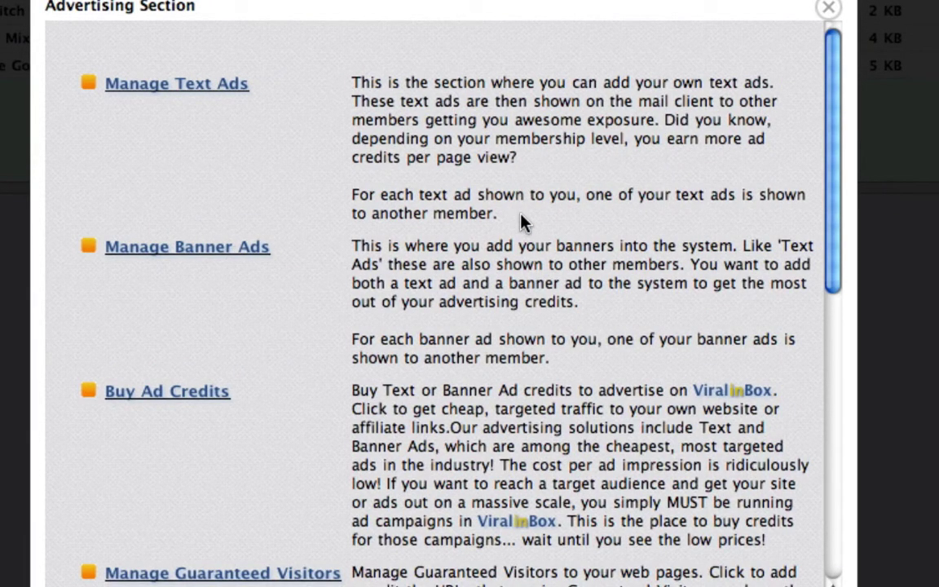
scroll(522, 221, down, 5)
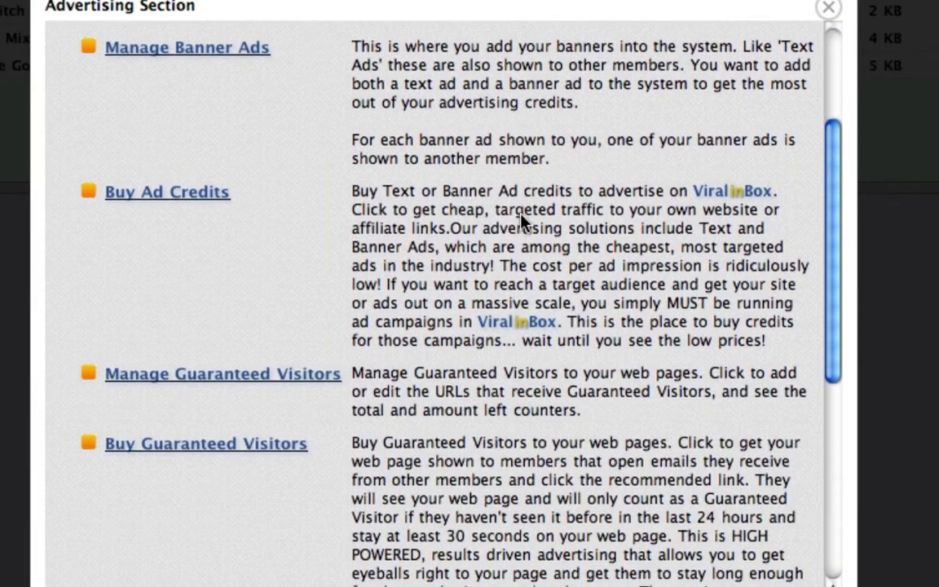
scroll(456, 356, down, 10)
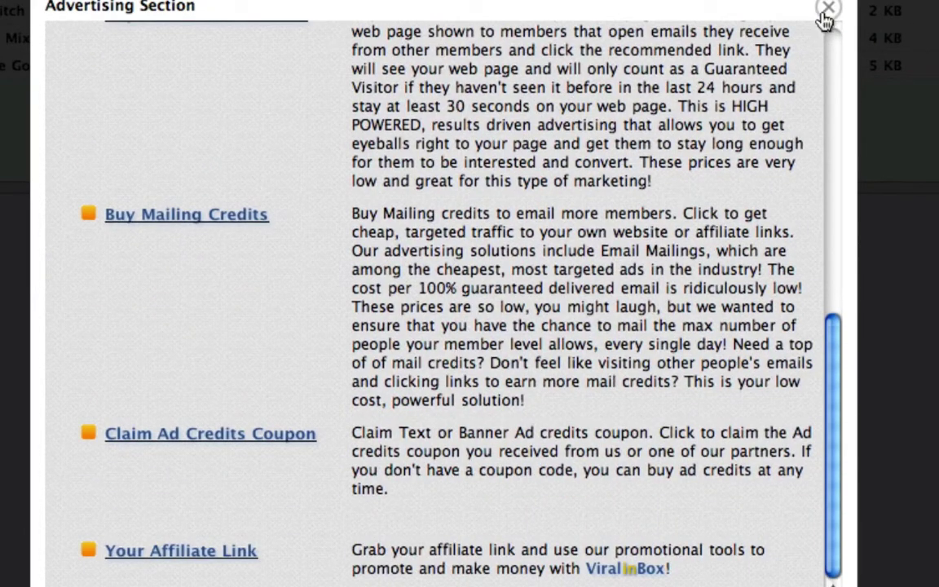
click(828, 8)
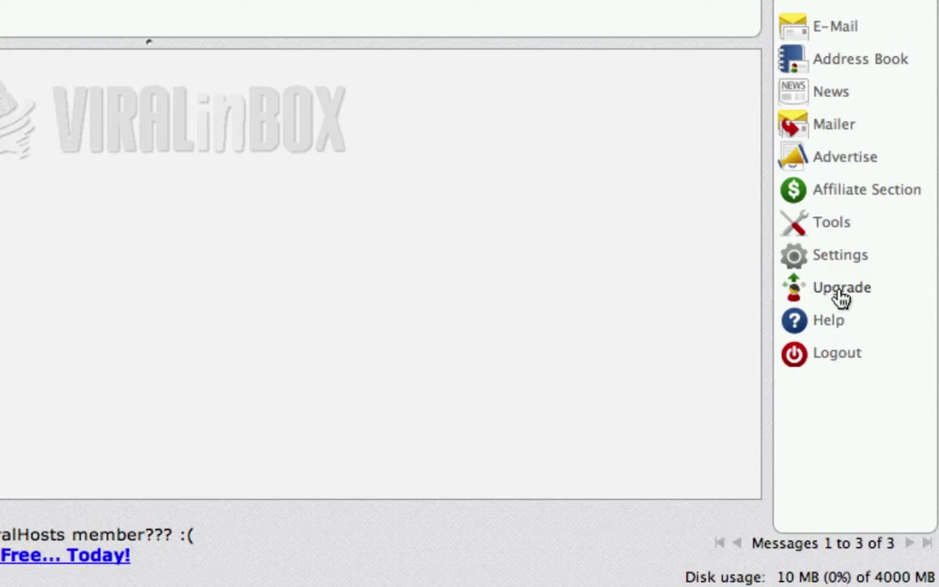
Open the Affiliate Section, scroll through its program options, and close it.
click(839, 195)
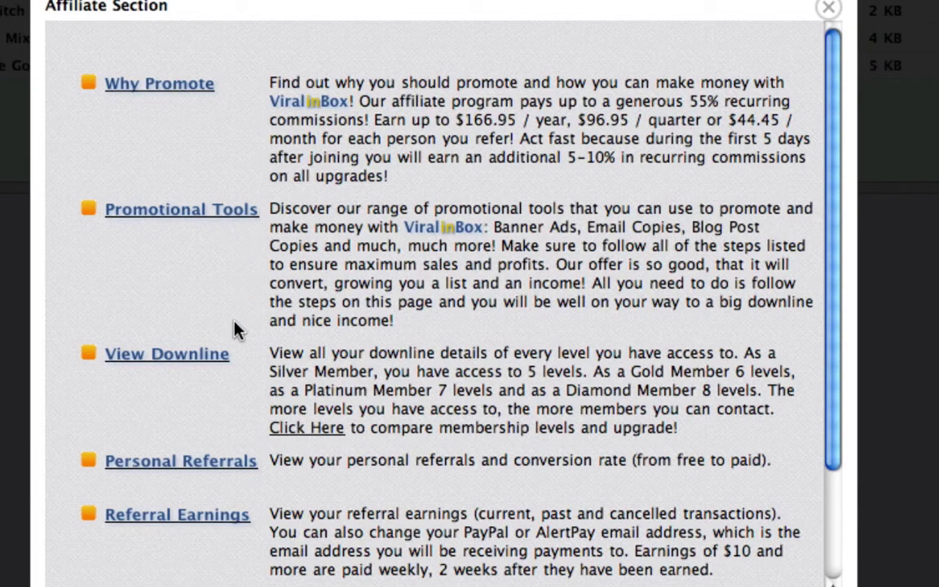
scroll(232, 328, down, 3)
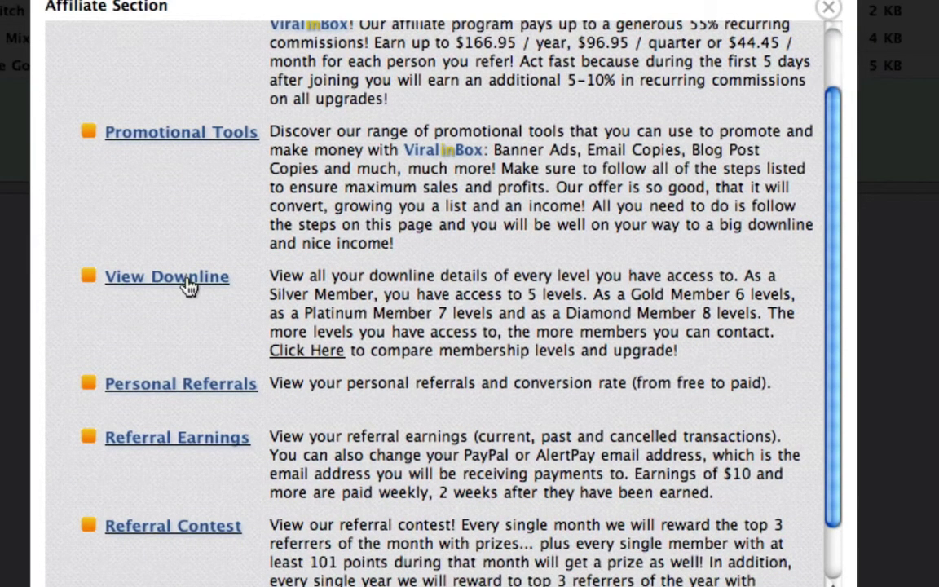
scroll(188, 287, down, 3)
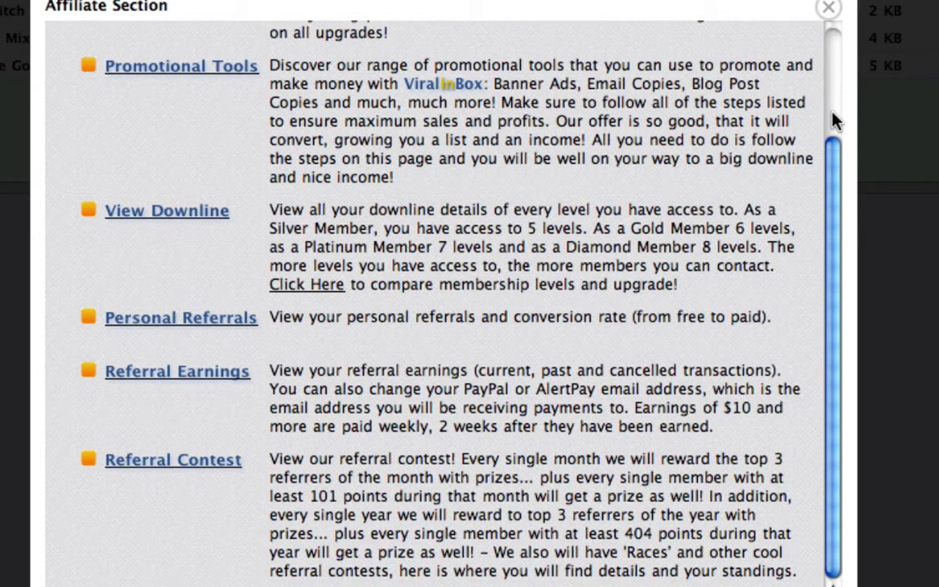
click(828, 8)
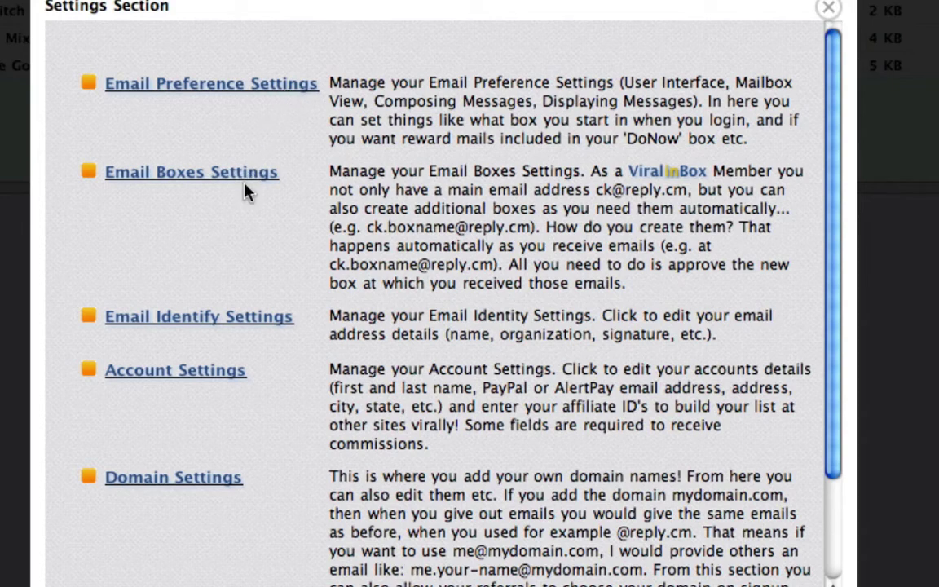
Scroll the Account Settings form down to Save Account Details, then close Settings.
scroll(316, 251, down, 4)
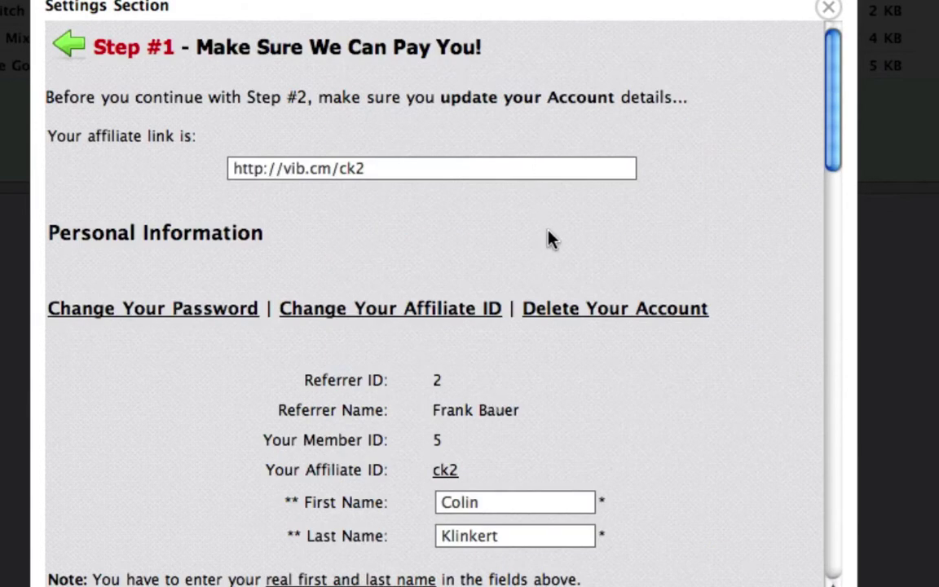
scroll(549, 238, down, 3)
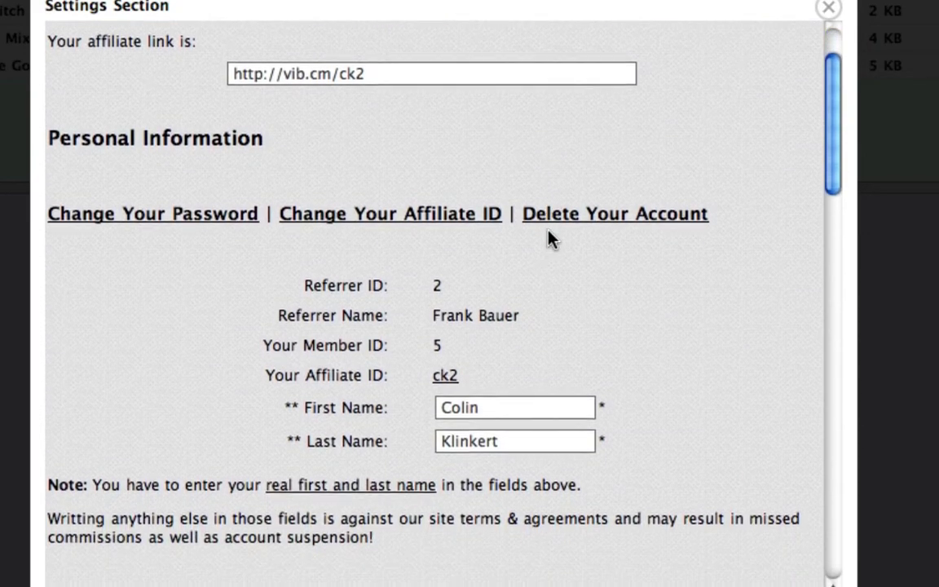
scroll(549, 238, down, 15)
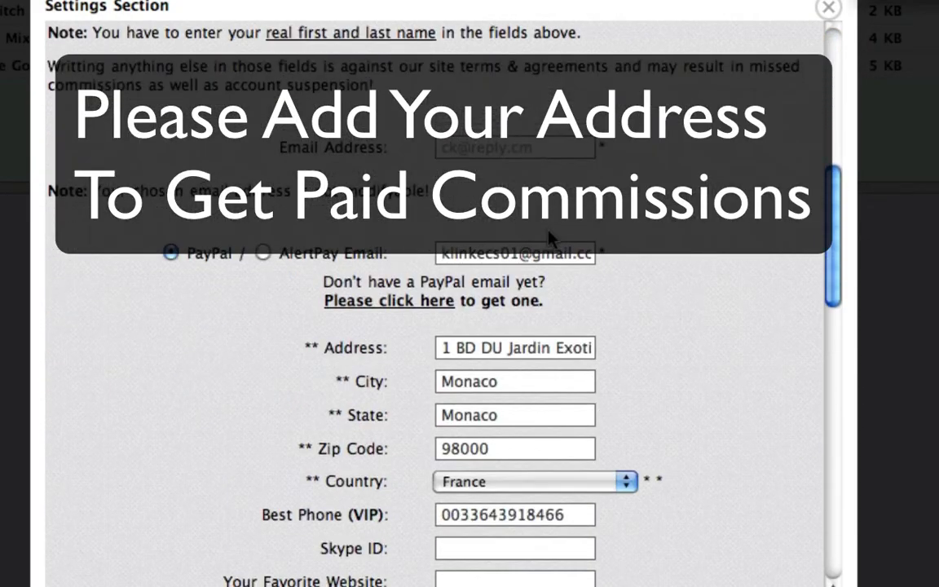
scroll(549, 238, down, 18)
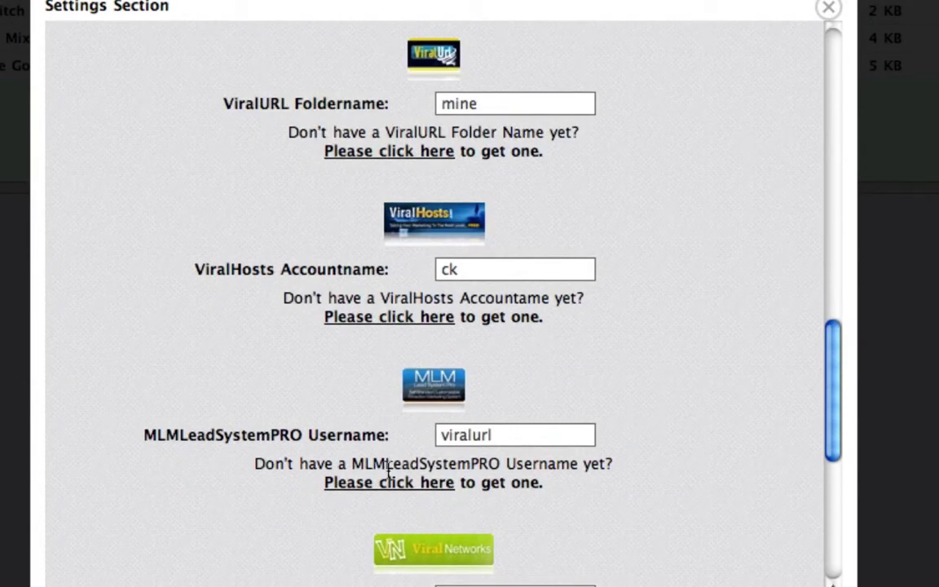
scroll(486, 440, down, 1)
scroll(486, 440, down, 10)
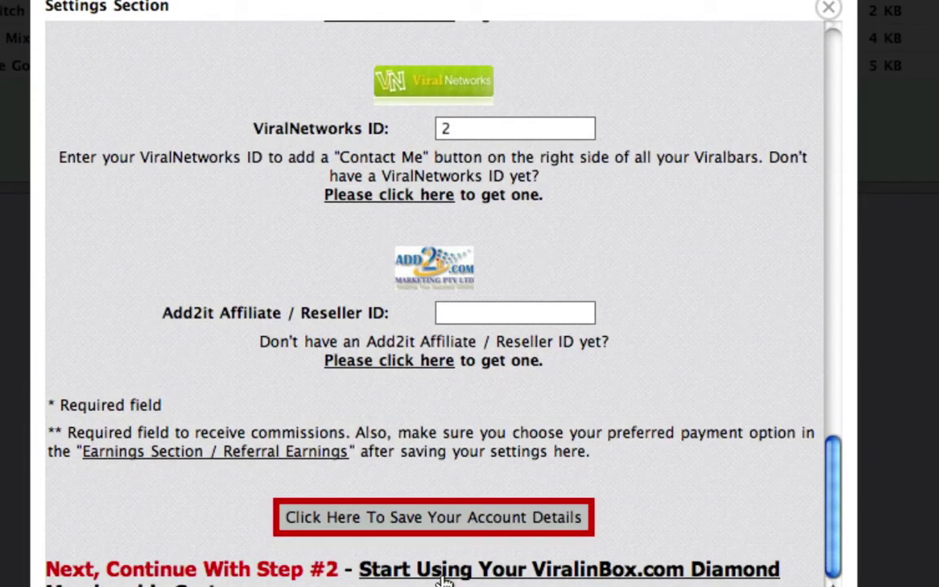
click(825, 13)
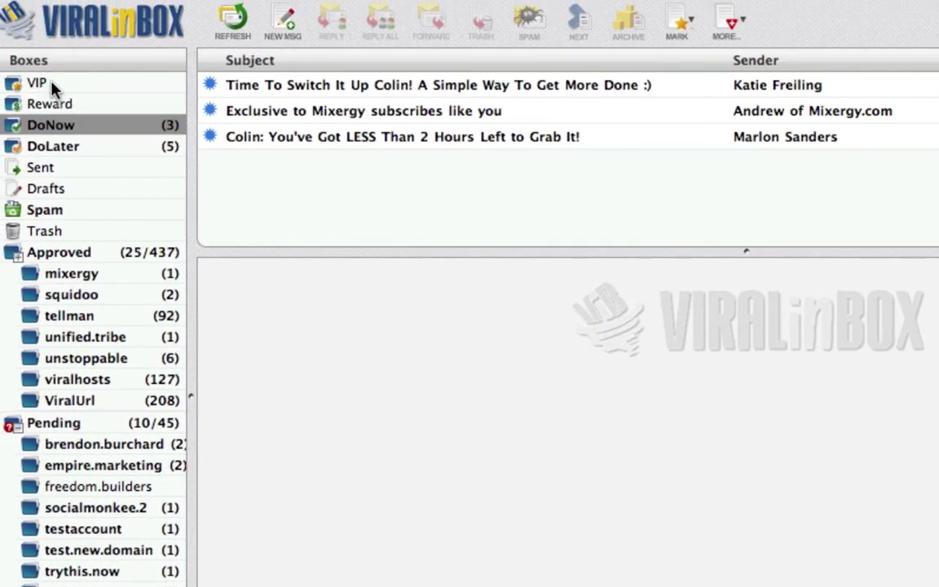
Show the VIP box, then the Reward box, and scroll its message list.
click(52, 83)
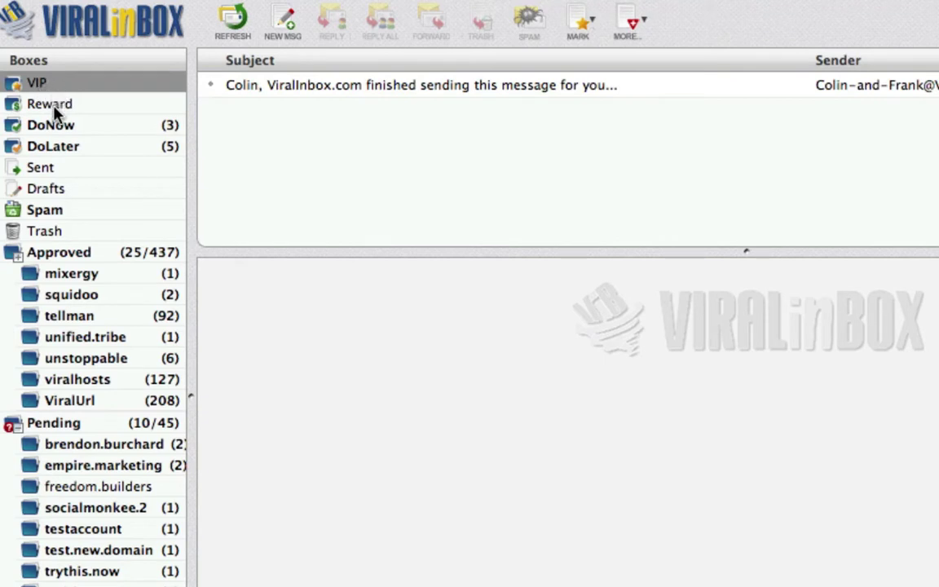
click(53, 107)
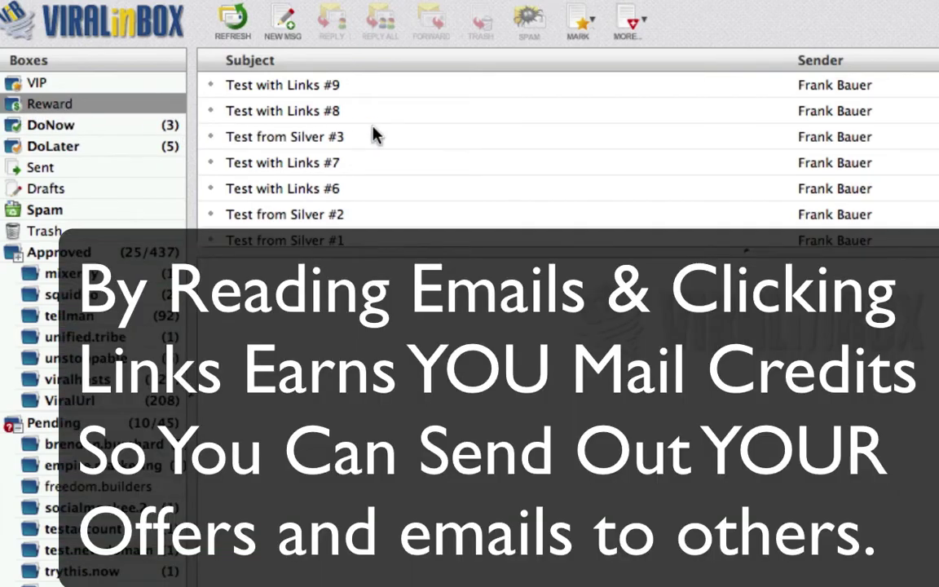
scroll(373, 130, down, 3)
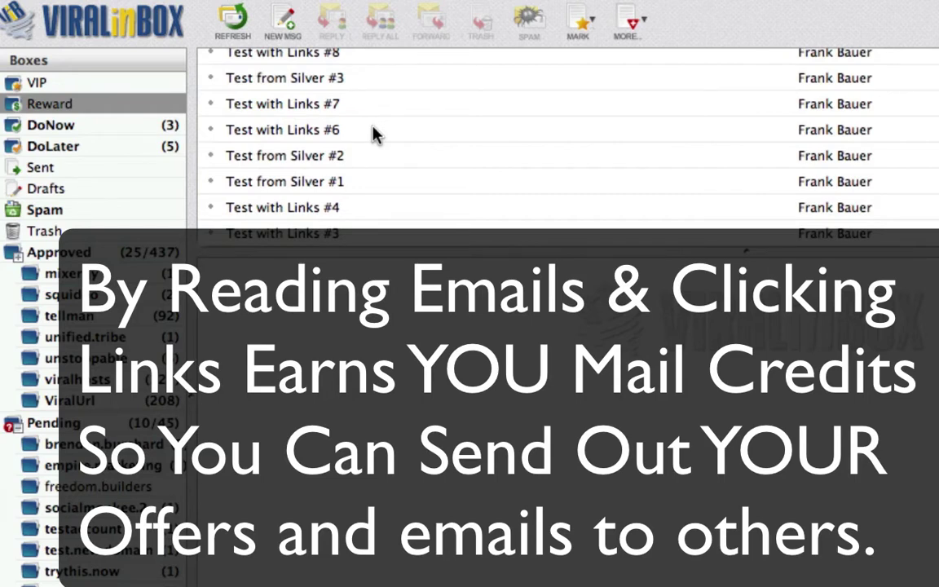
scroll(373, 192, up, 3)
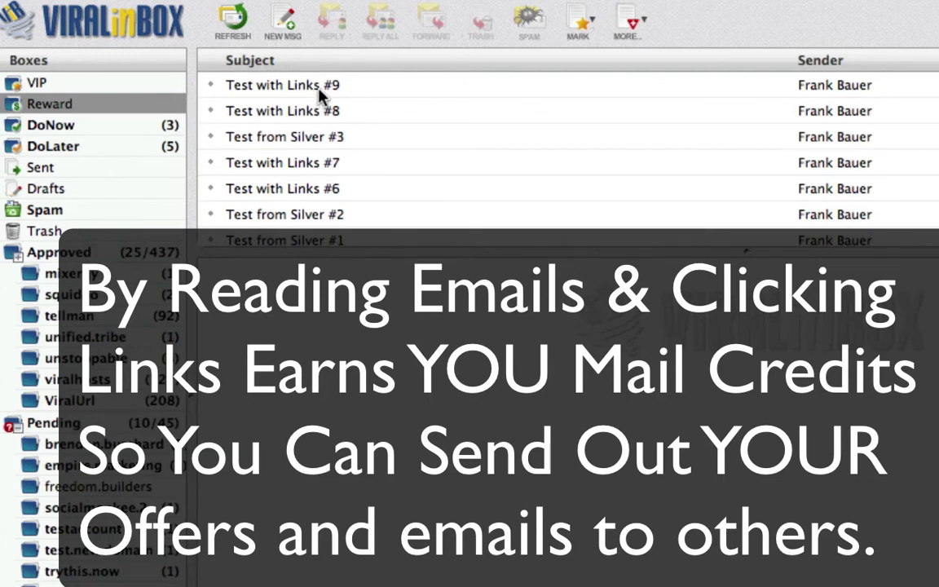
scroll(320, 95, down, 2)
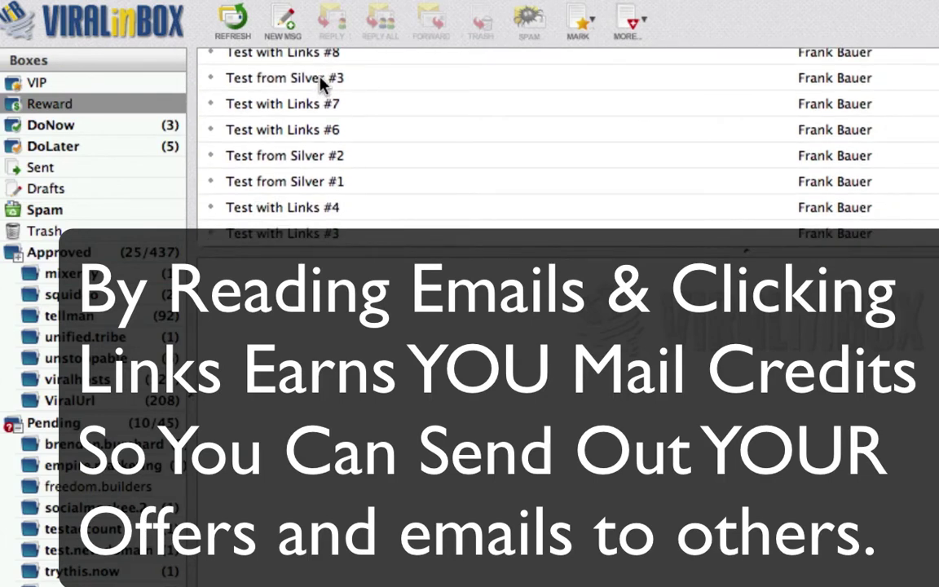
Open Test from Silver #3, follow its add2it.com link, and open the Mailer.
click(322, 82)
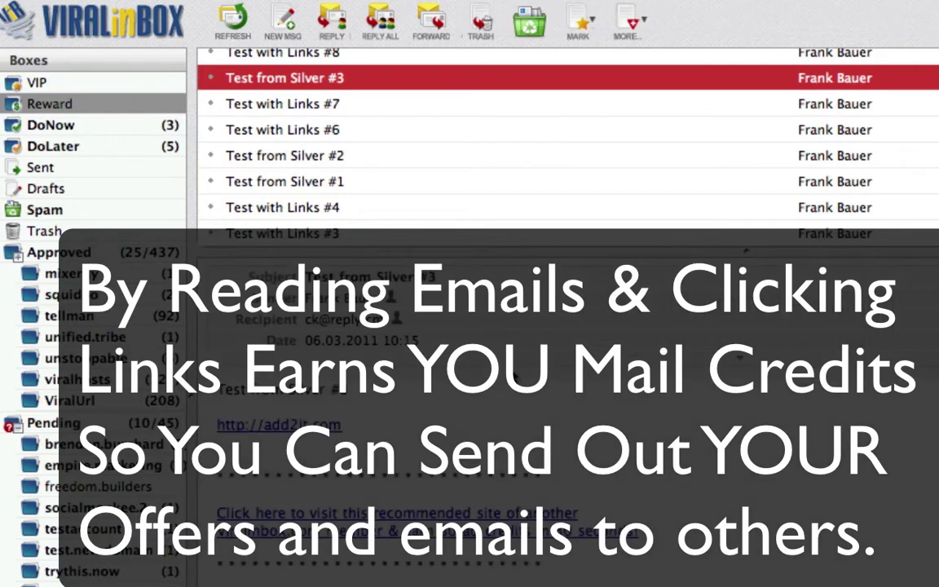
click(302, 414)
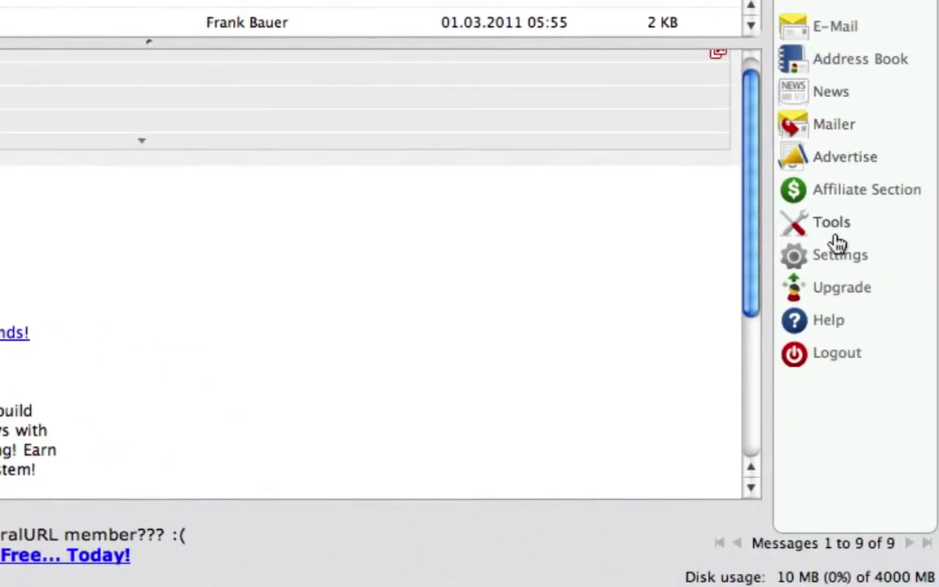
click(833, 133)
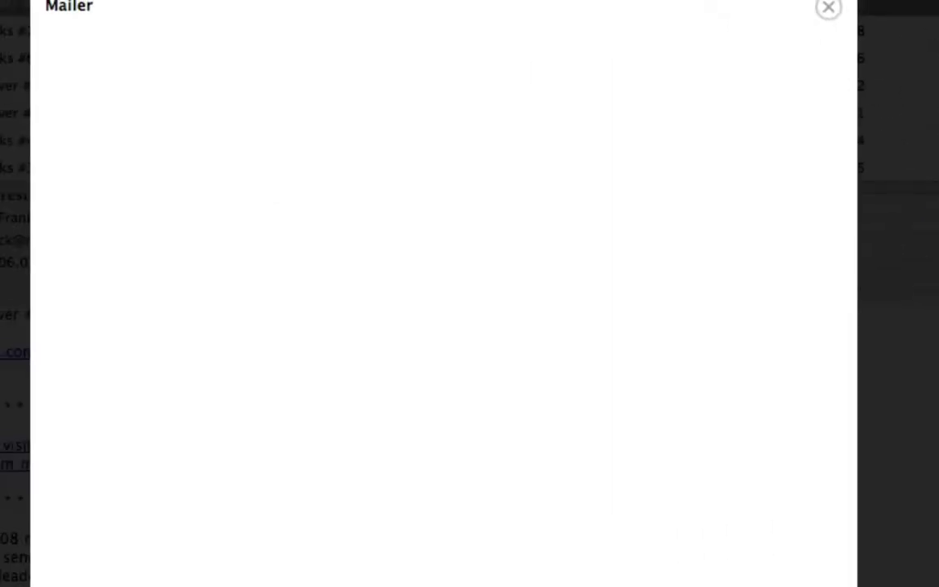
scroll(616, 250, down, 3)
scroll(615, 251, down, 15)
scroll(615, 251, down, 3)
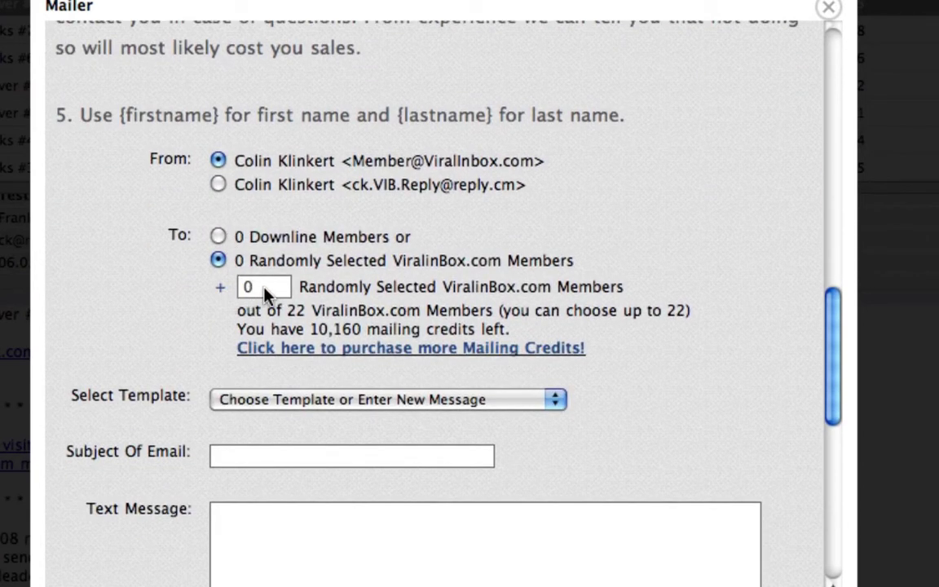
click(265, 292)
key(BackSpace)
text(10)
click(468, 314)
click(272, 288)
text(0)
click(320, 287)
scroll(671, 300, down, 5)
scroll(505, 347, down, 7)
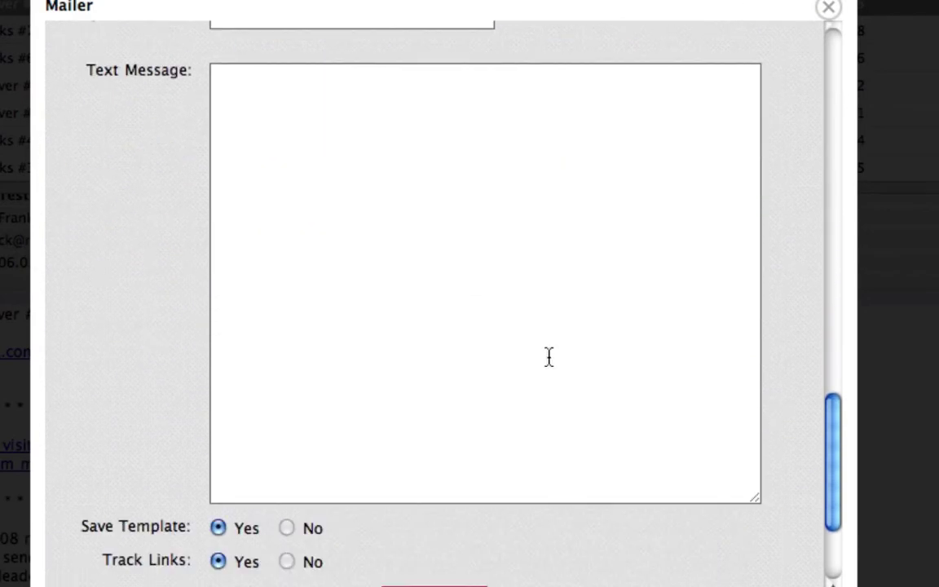
scroll(744, 183, down, 5)
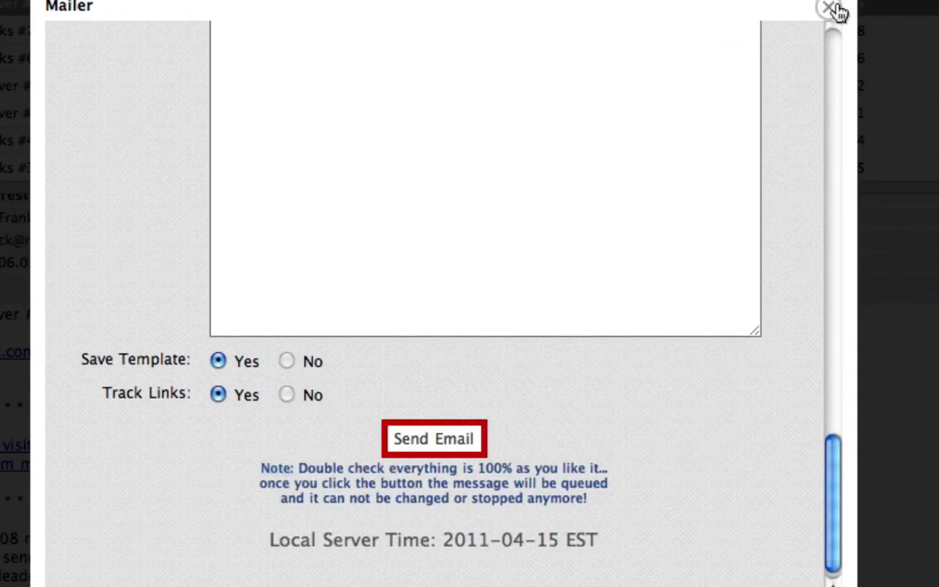
scroll(791, 207, up, 10)
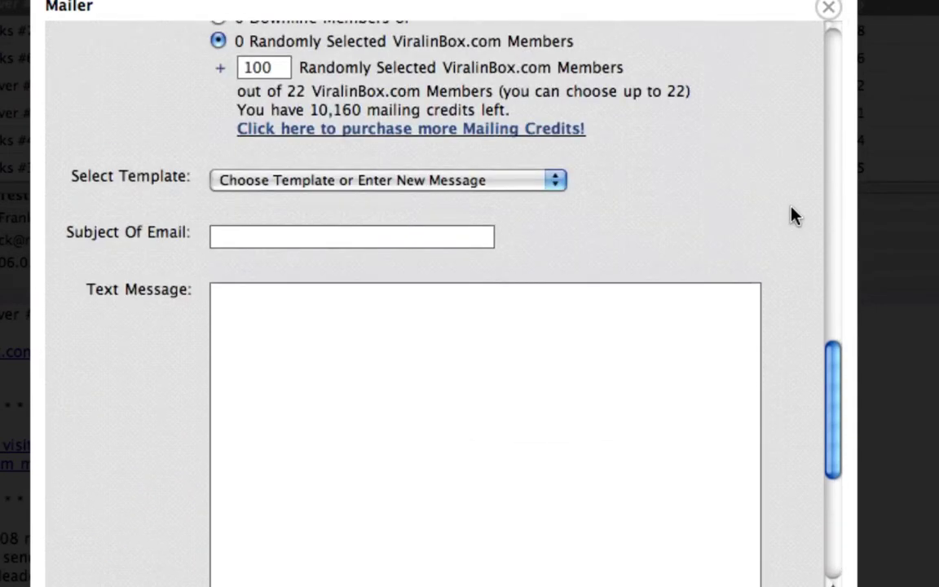
click(543, 265)
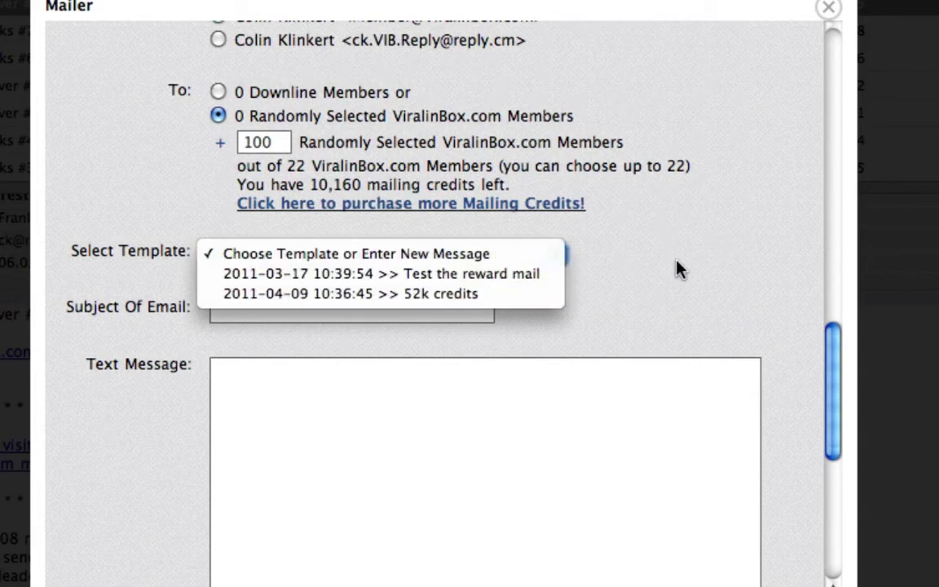
click(721, 193)
click(829, 8)
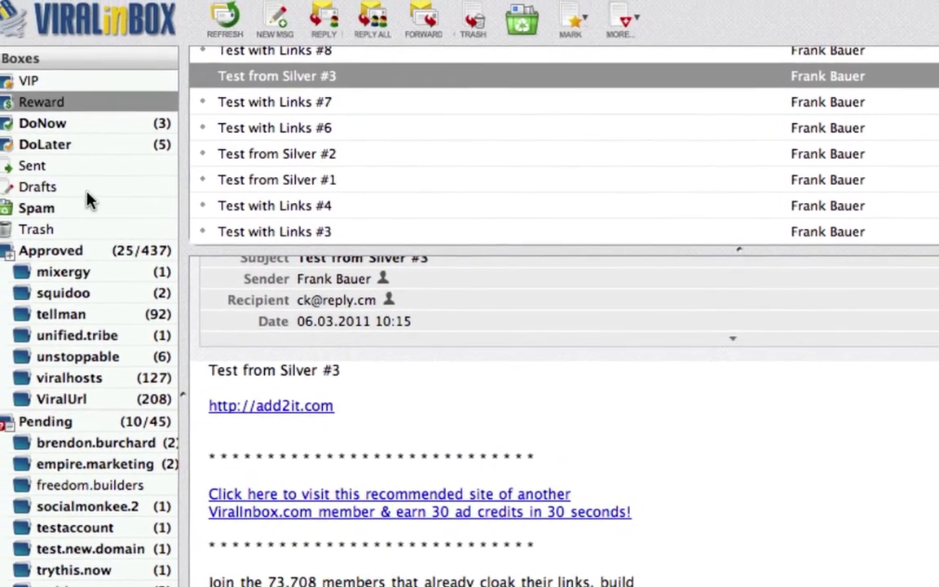
Open the '2 Hours Left' message in DoNow and display its blocked images.
click(87, 129)
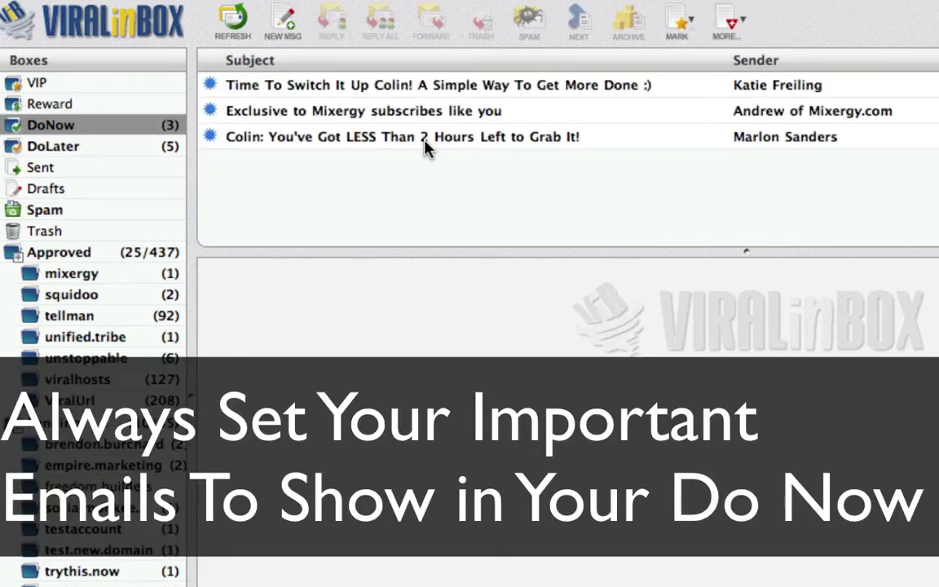
click(425, 140)
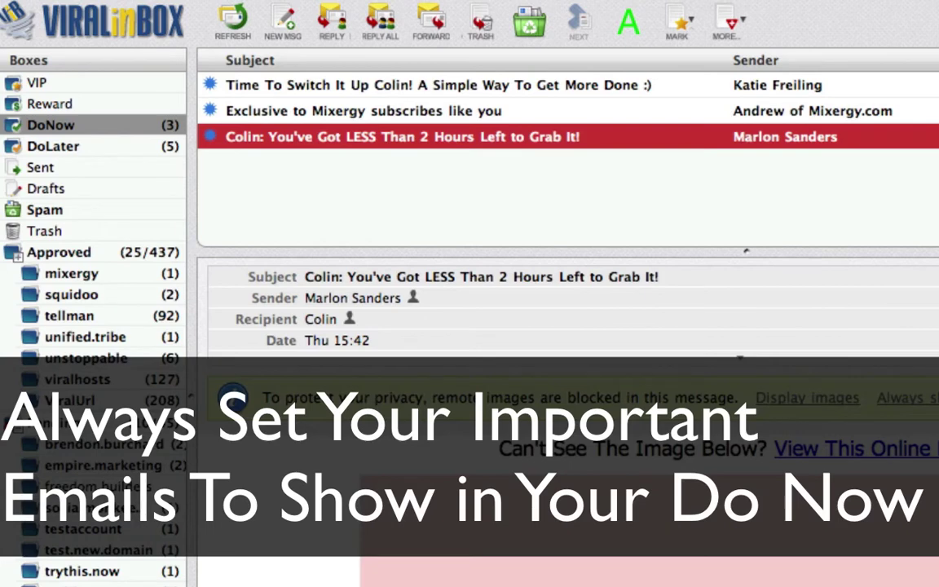
click(781, 397)
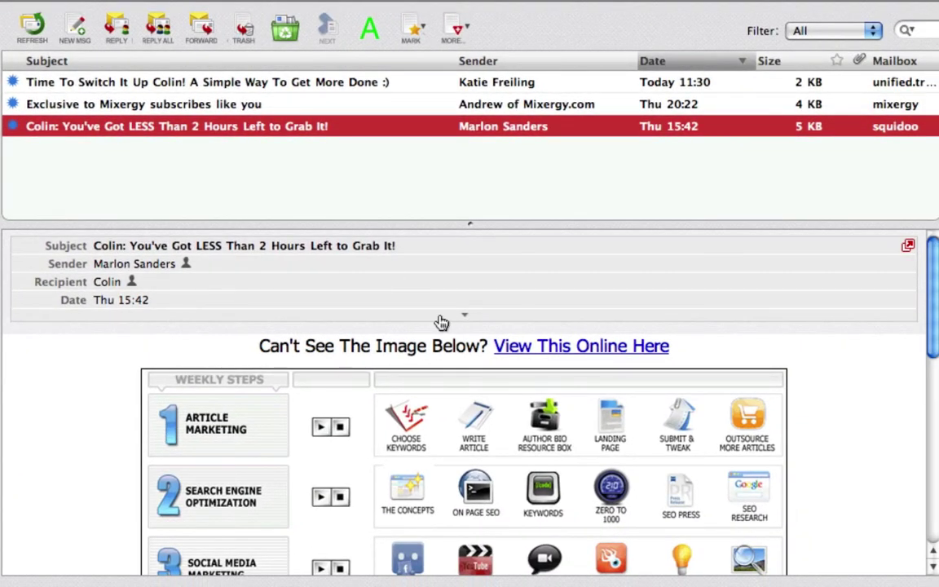
Read the email down to the footer and back, then mark it done.
scroll(440, 322, down, 3)
scroll(440, 322, down, 15)
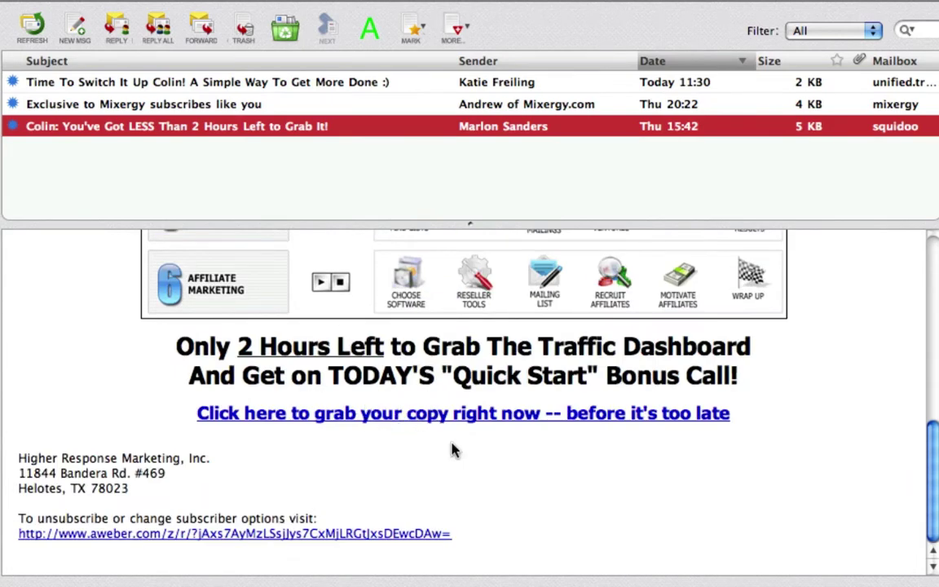
scroll(486, 461, up, 18)
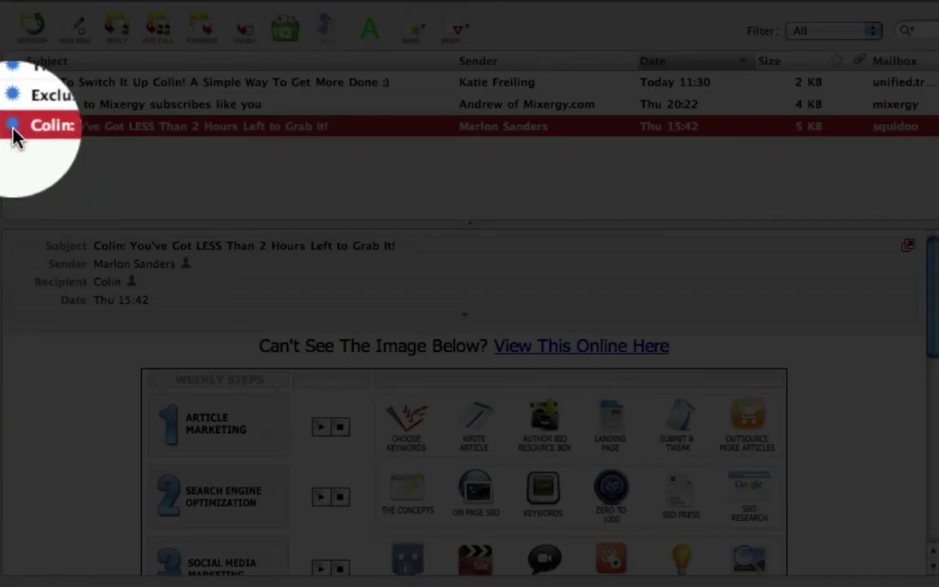
click(13, 127)
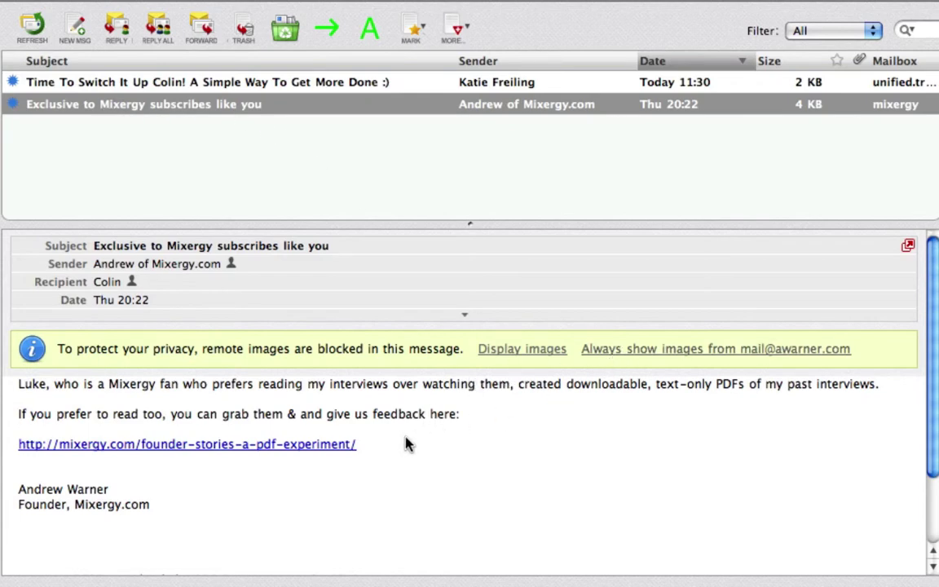
Move the Exclusive to Mixergy message from DoNow into DoLater.
scroll(416, 438, down, 2)
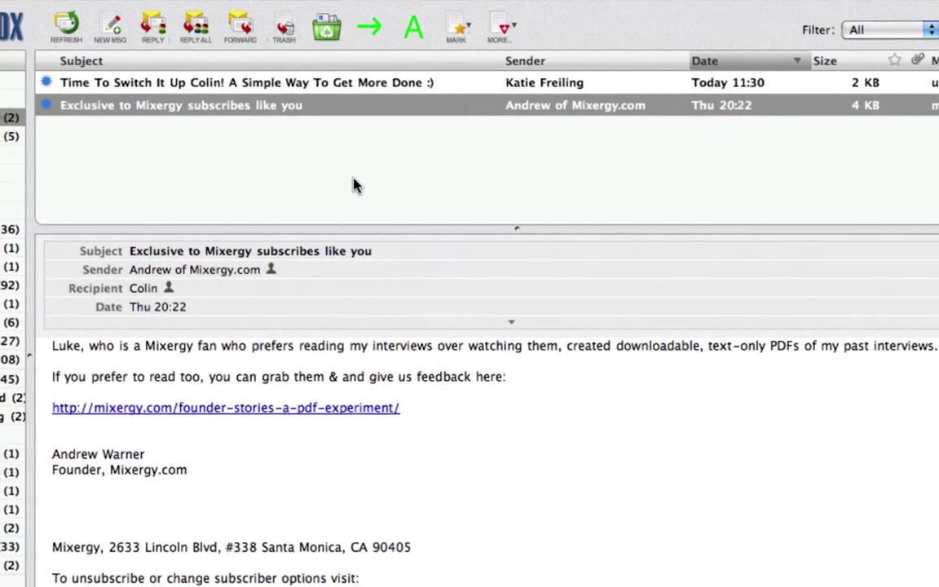
click(334, 110)
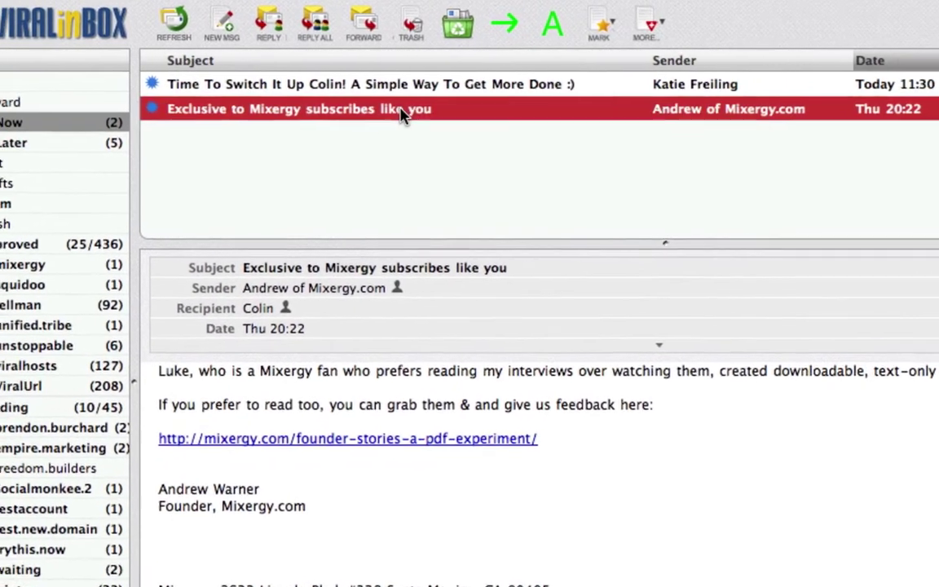
drag(92, 155, 92, 155)
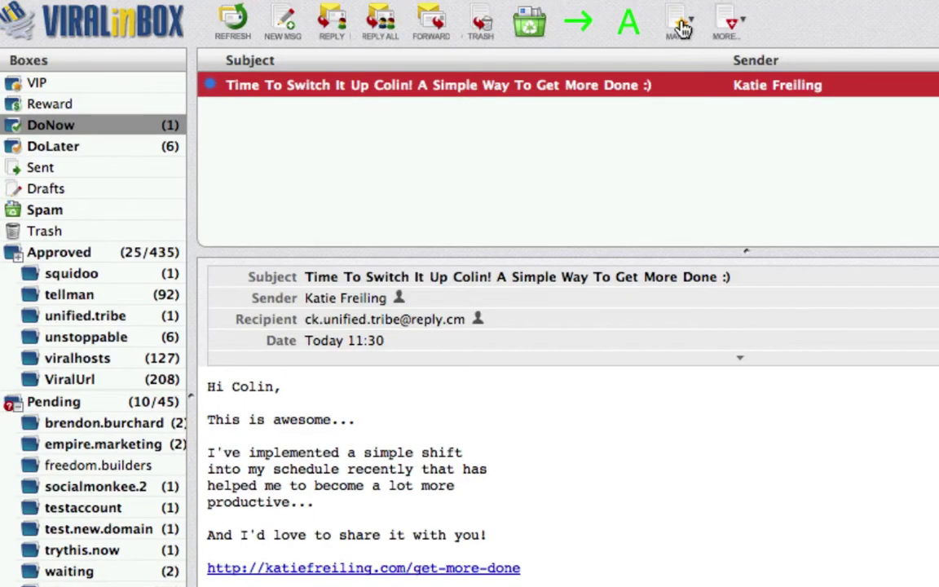
Look through the MARK and MORE message-action menus without applying anything.
click(683, 30)
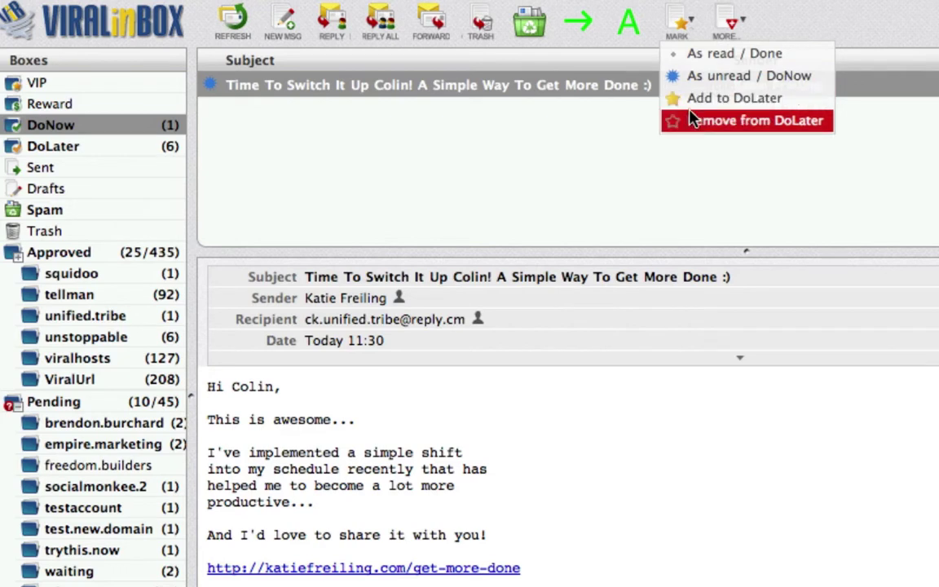
click(687, 32)
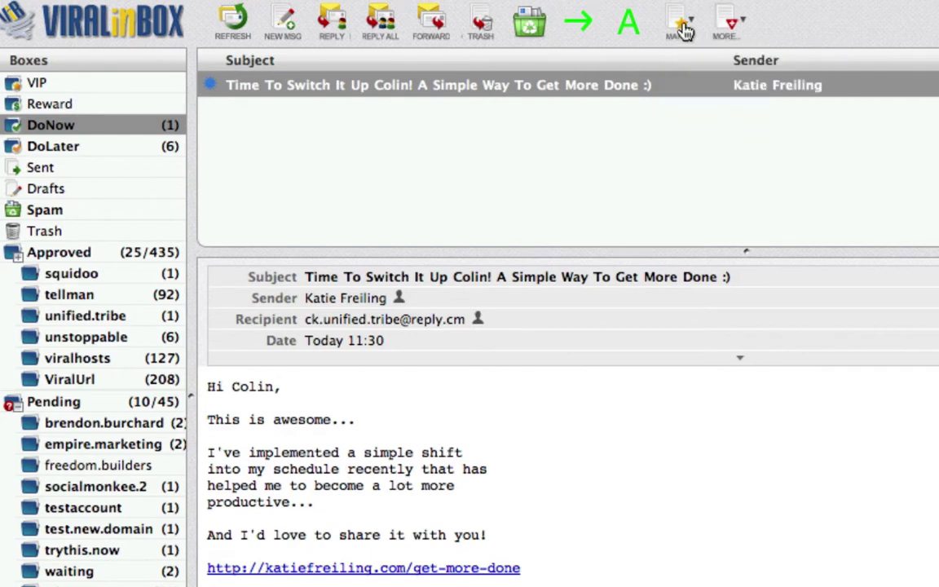
click(737, 30)
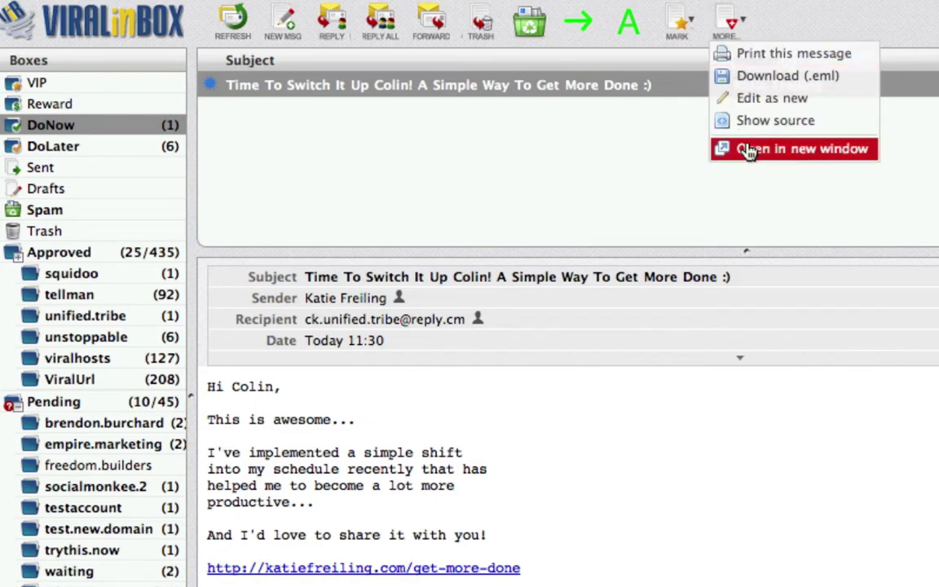
click(729, 30)
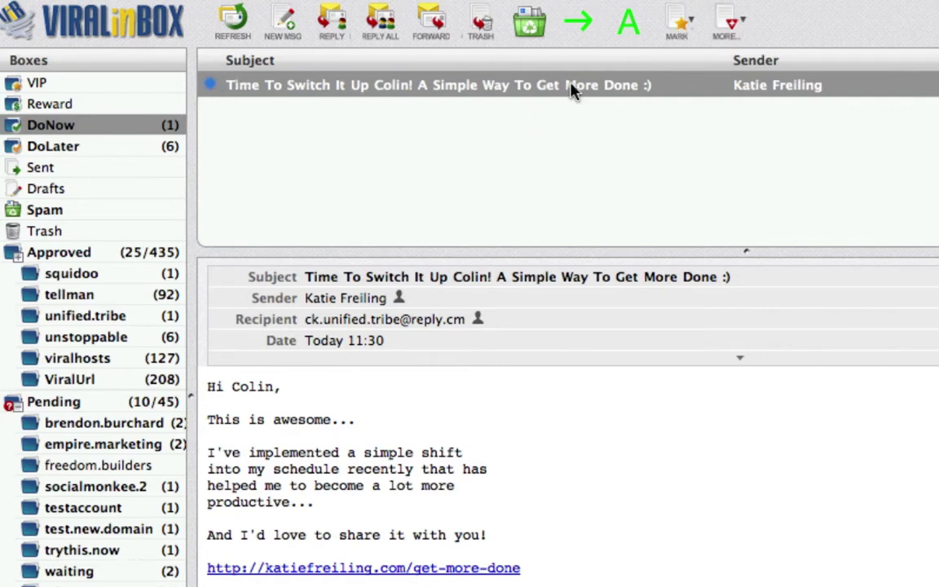
click(681, 27)
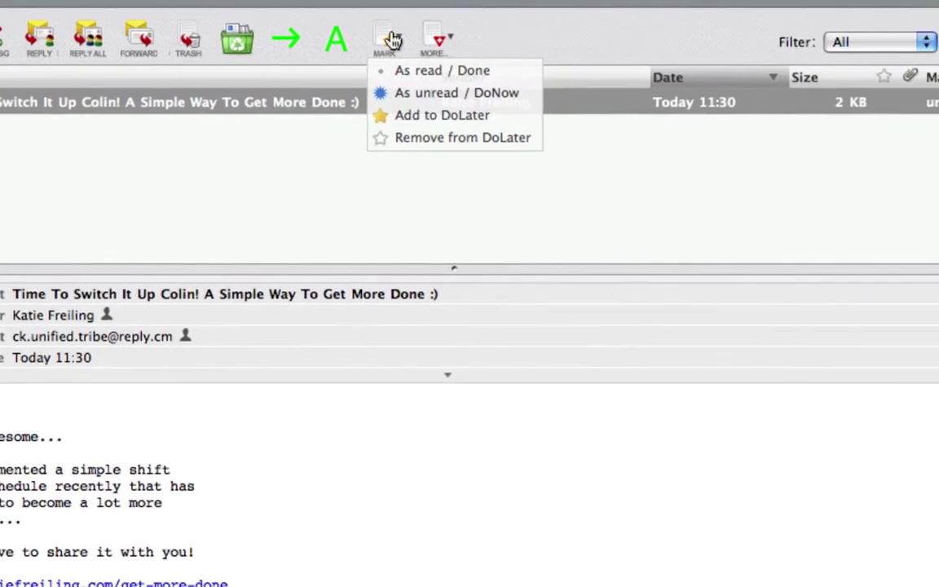
click(392, 39)
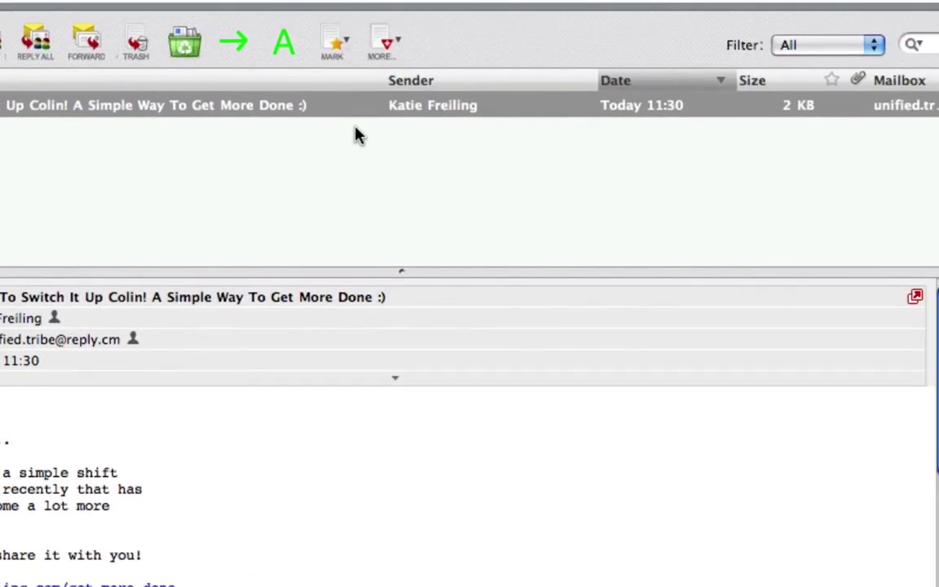
Star Time To Switch, mark it as read and done, and open DoLater.
click(831, 105)
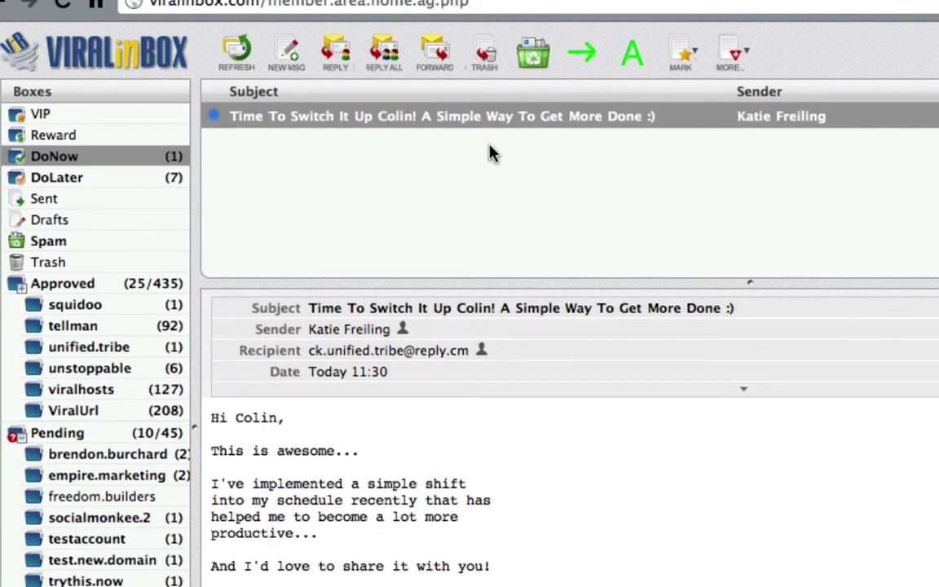
click(832, 110)
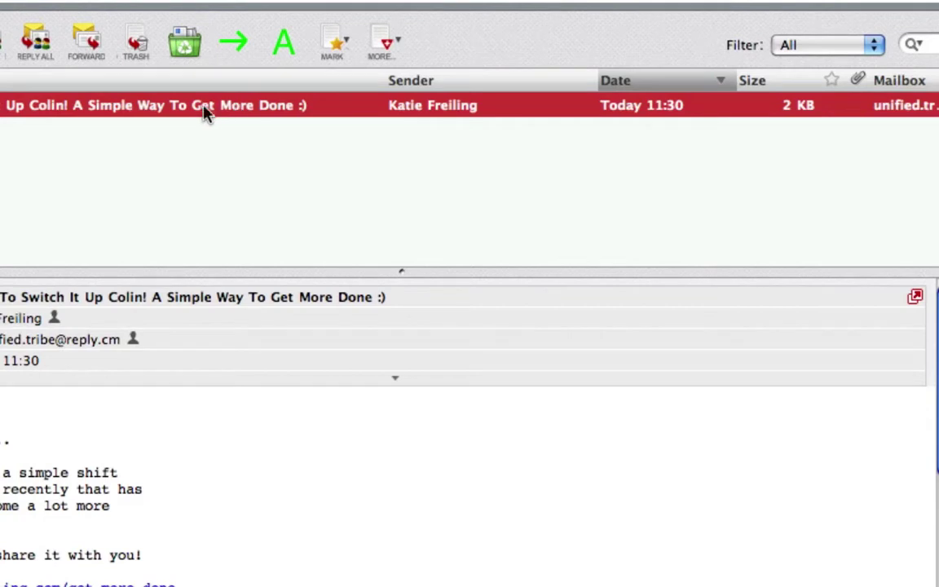
click(336, 47)
click(339, 78)
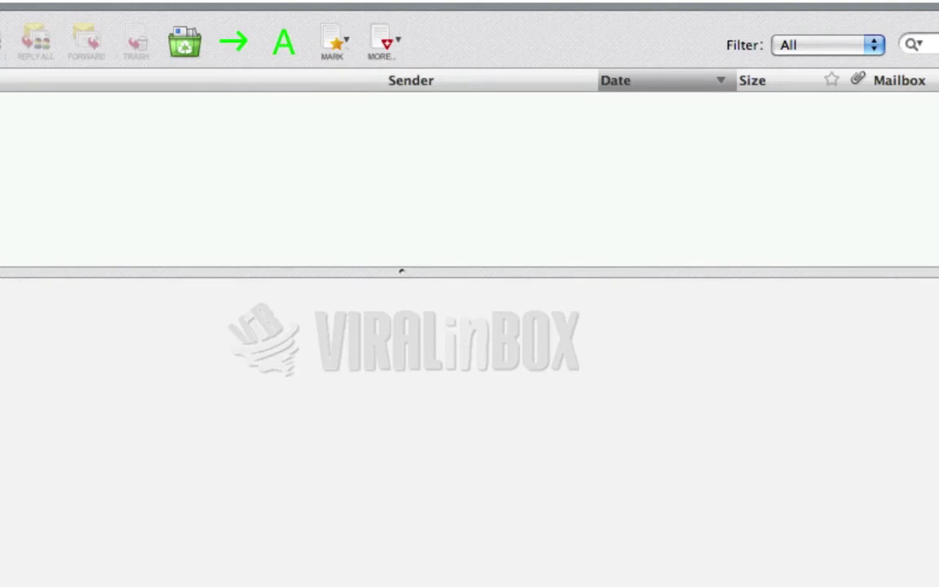
click(80, 181)
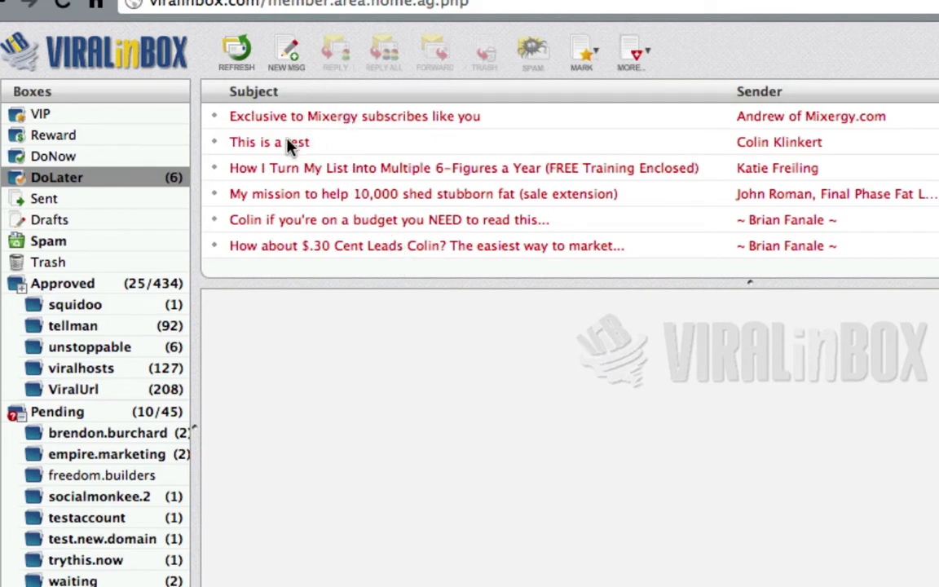
Browse the Sent box, then the empty Drafts box.
click(124, 203)
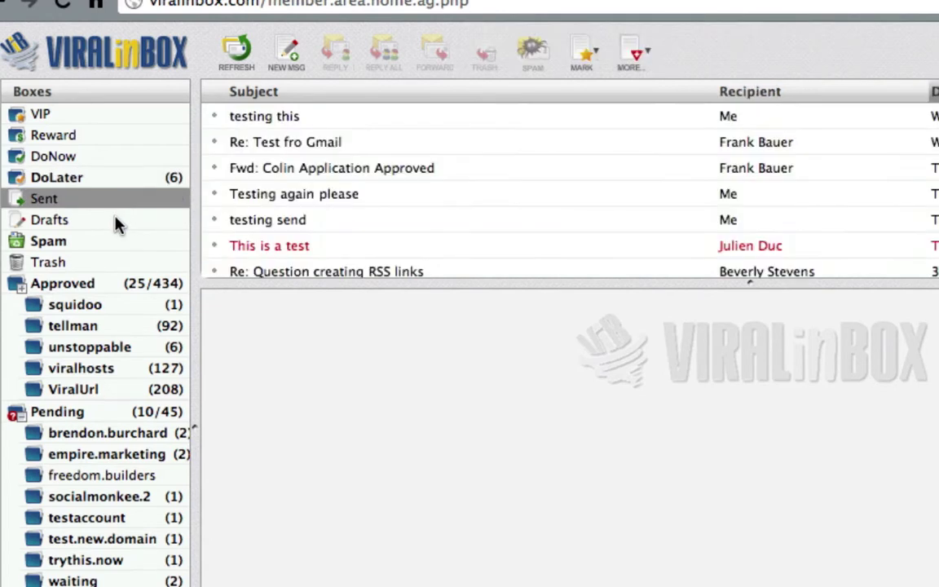
click(116, 225)
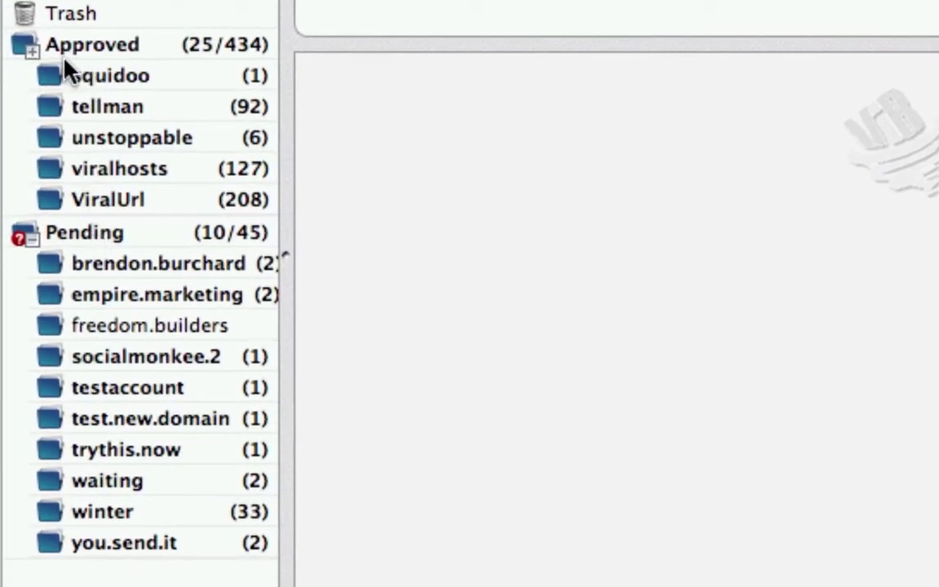
Select Approved, expand it to view all sub-boxes, then collapse it again.
double_click(195, 46)
click(193, 40)
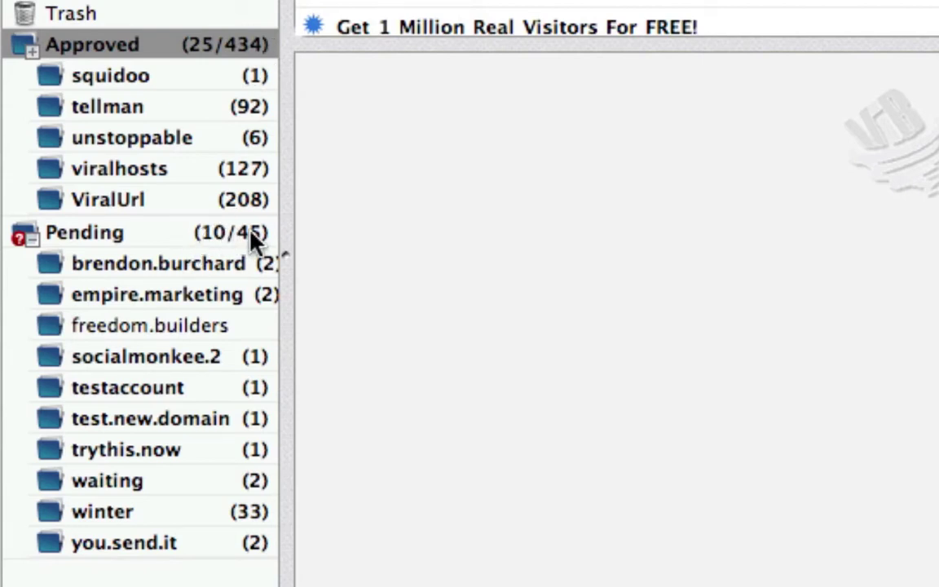
click(31, 51)
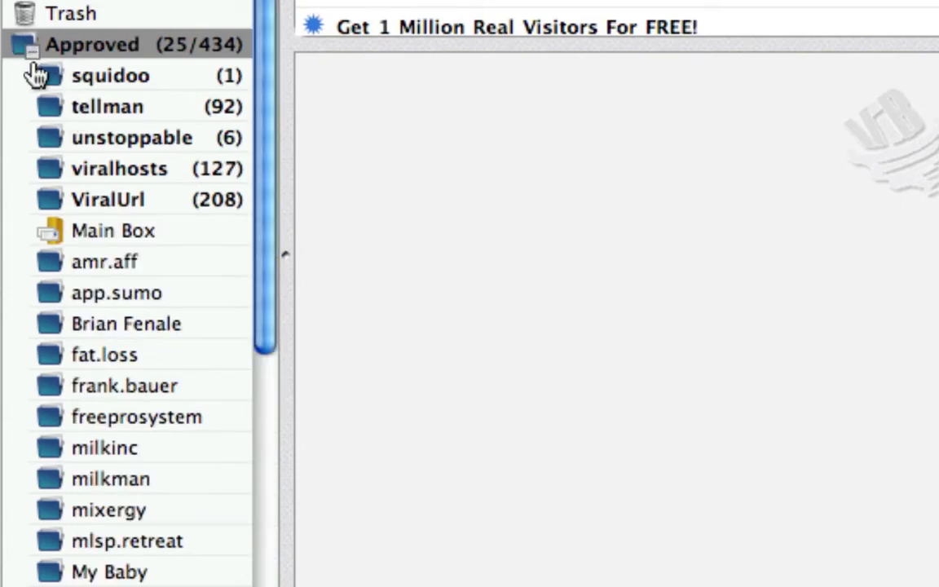
scroll(103, 202, down, 5)
scroll(106, 326, down, 1)
scroll(105, 330, up, 3)
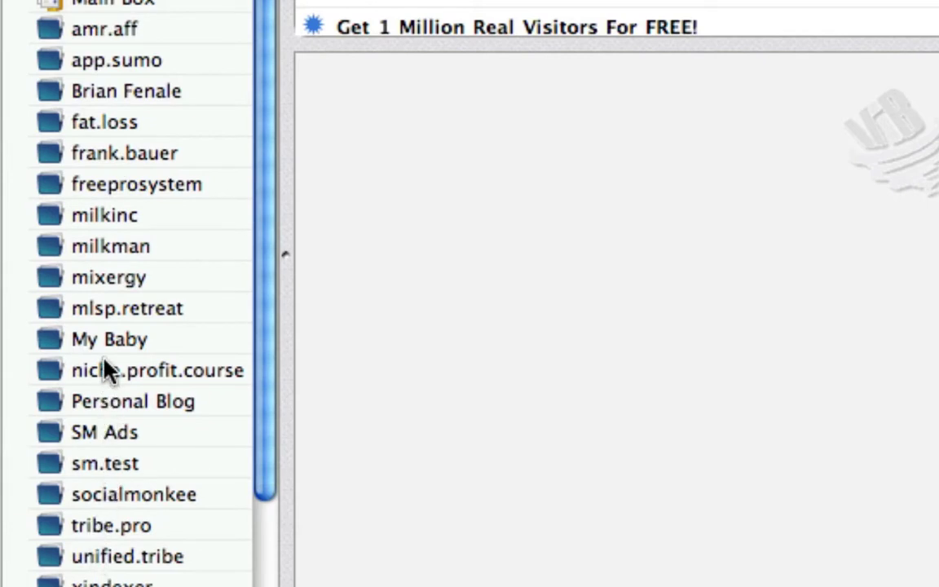
scroll(104, 371, up, 5)
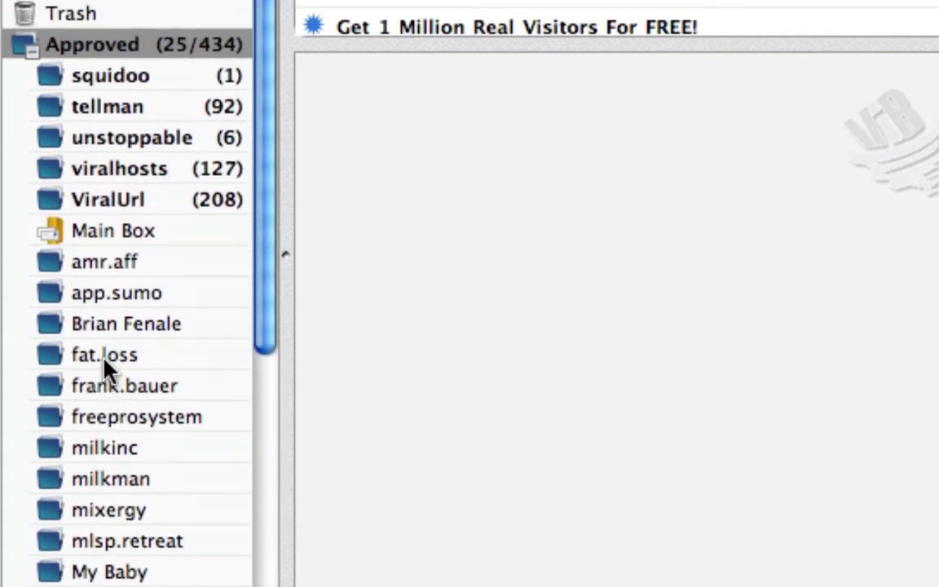
click(36, 63)
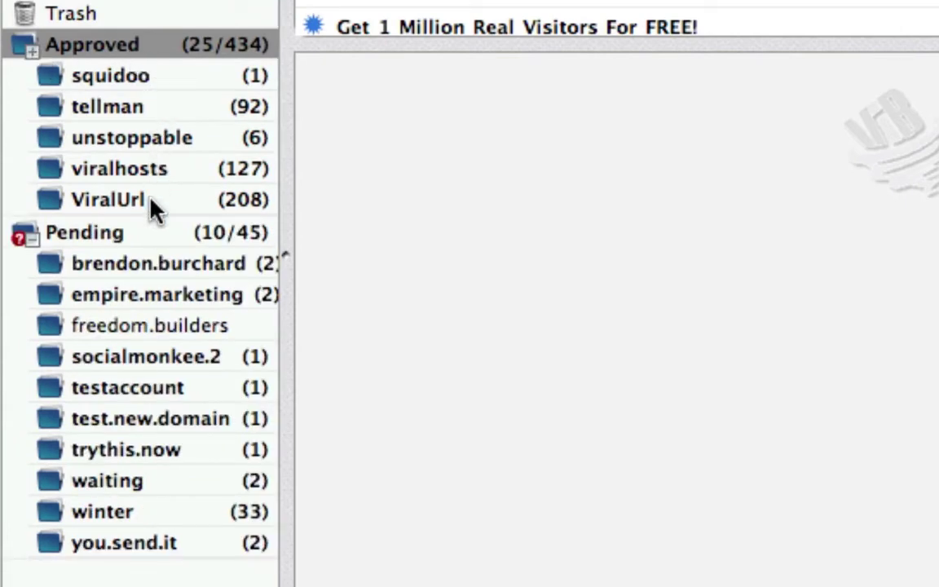
In the squidoo sub-box, mark '600 Visitors a Day' as read.
click(129, 80)
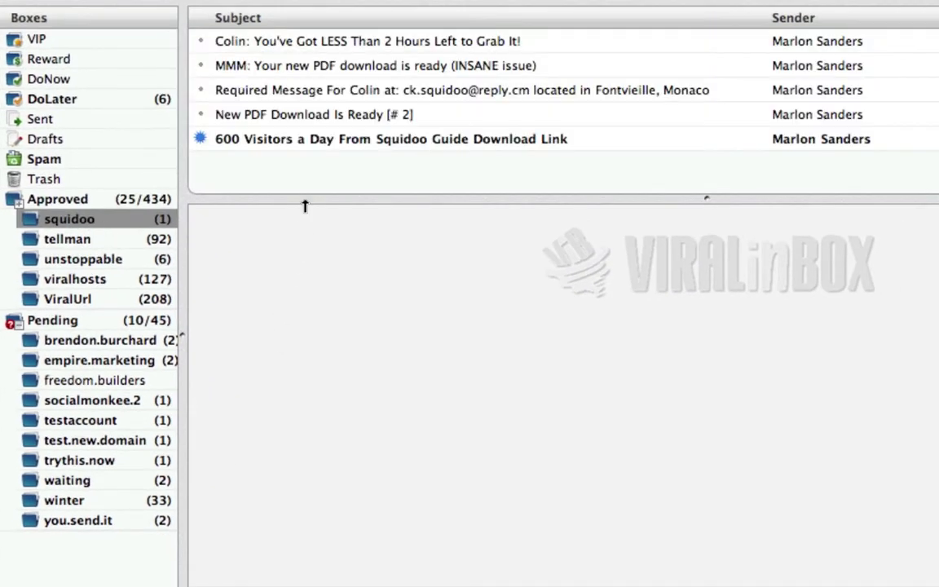
click(201, 140)
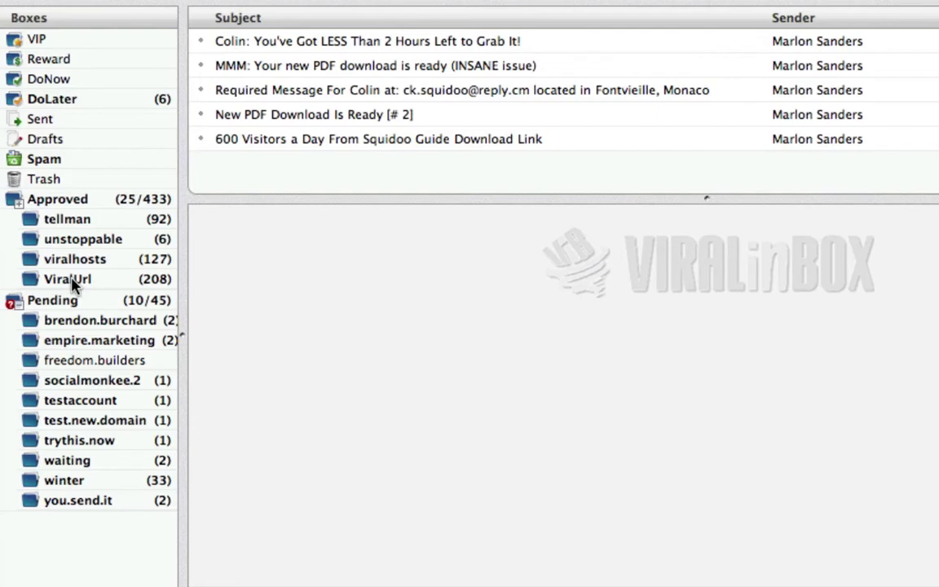
mouse_move(128, 222)
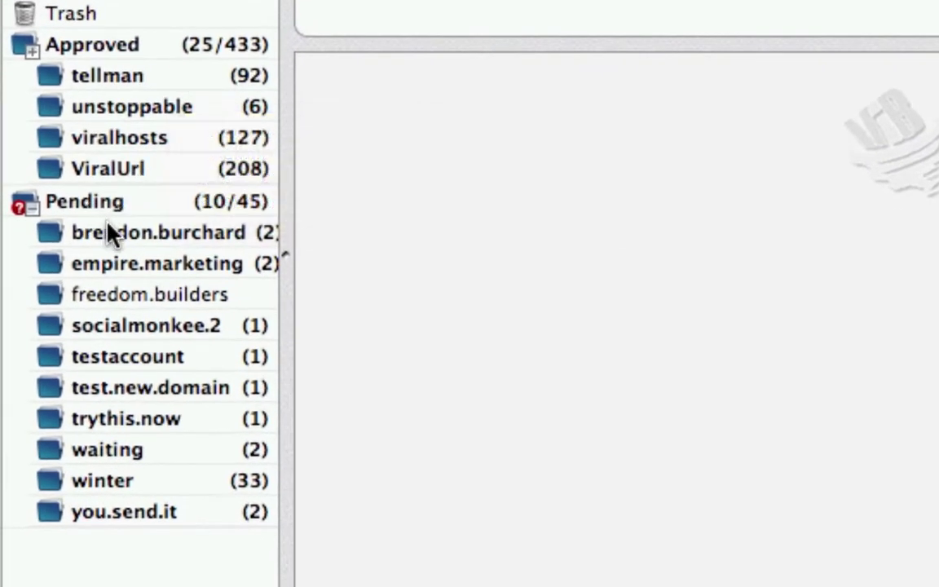
Approve the pending brendon.burchard sub-box and read its THANKS! message.
click(144, 236)
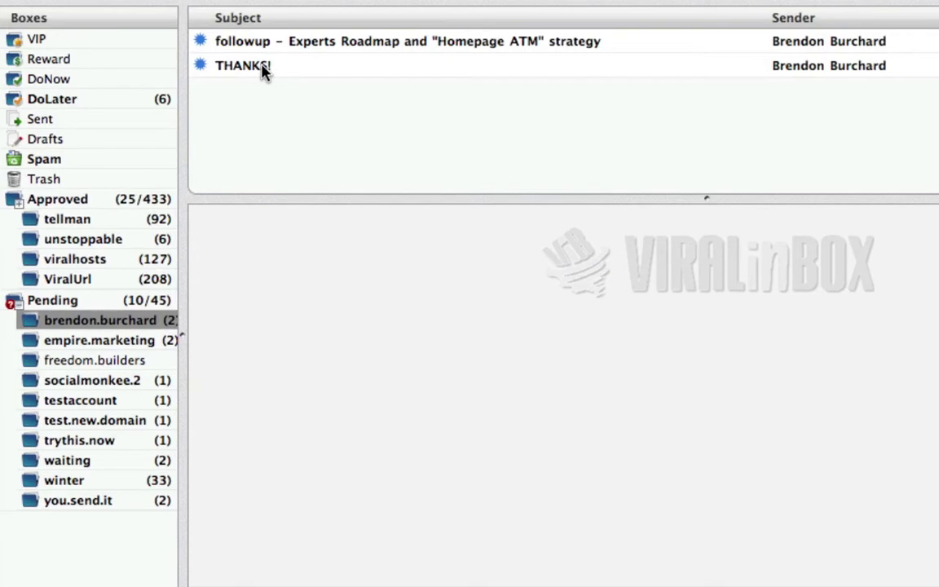
click(262, 72)
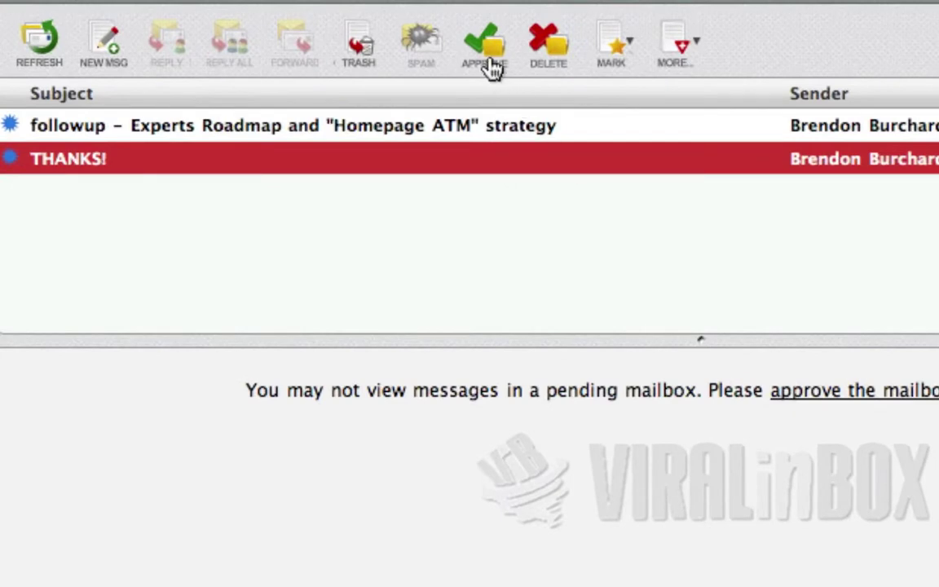
click(488, 65)
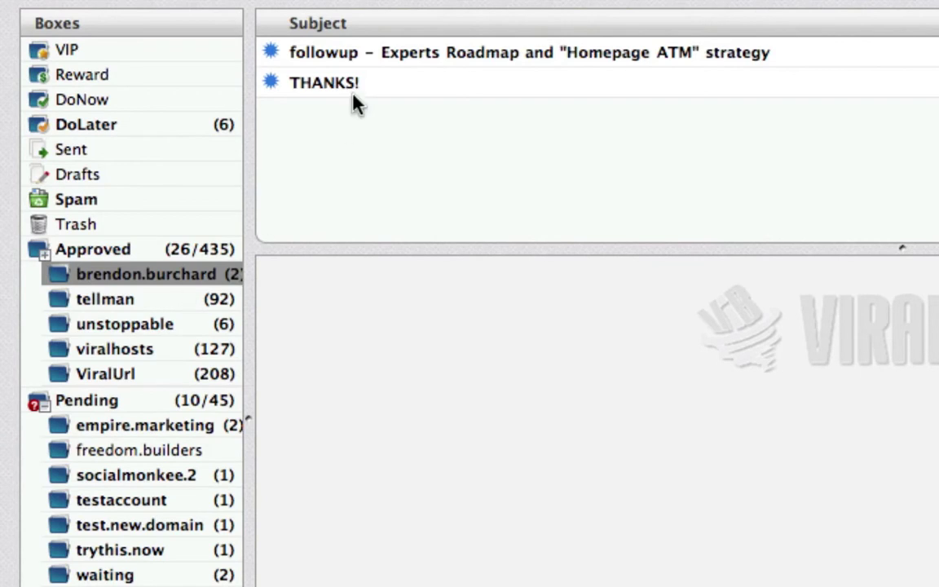
click(373, 85)
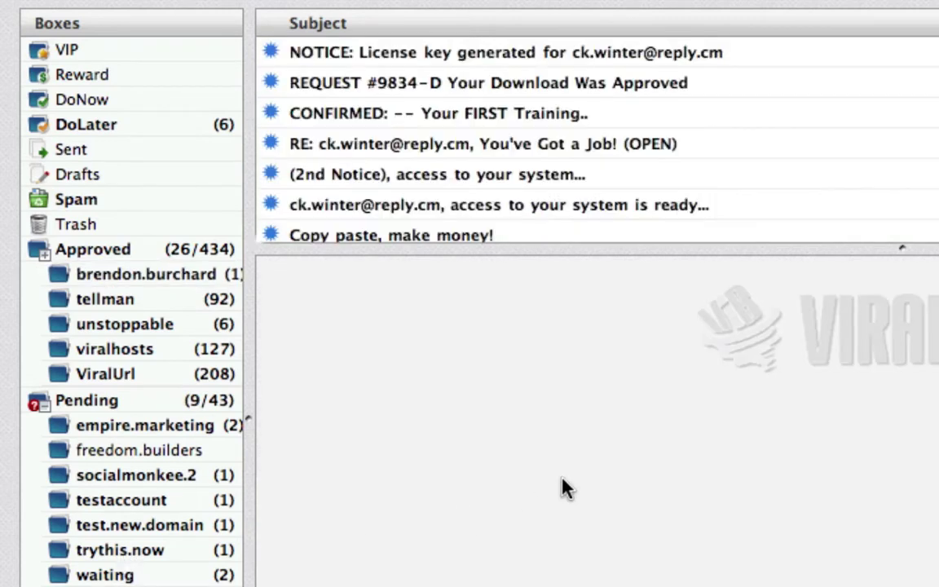
Delete the junk-offer sub-box with 'Block all new mail' left checked.
scroll(819, 117, down, 5)
scroll(819, 117, down, 10)
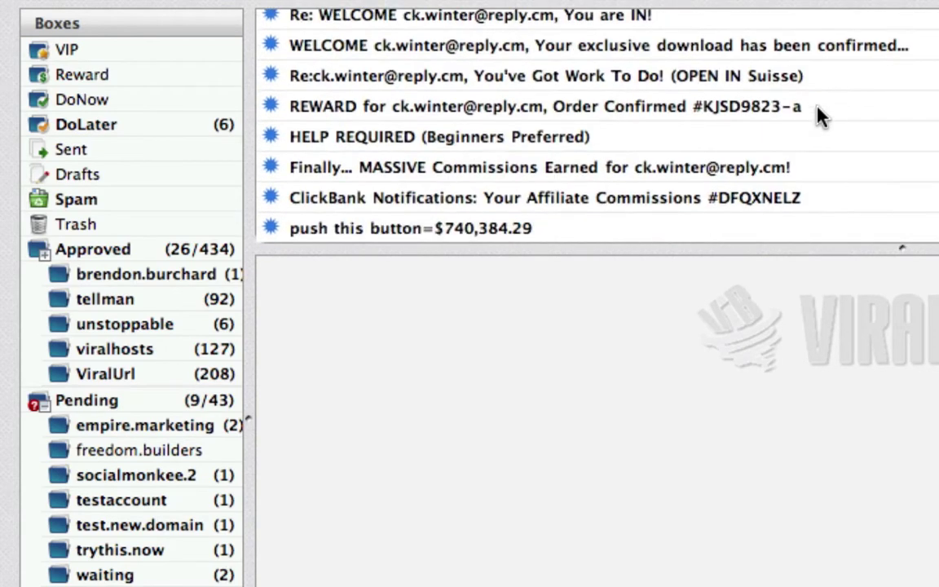
scroll(895, 174, up, 15)
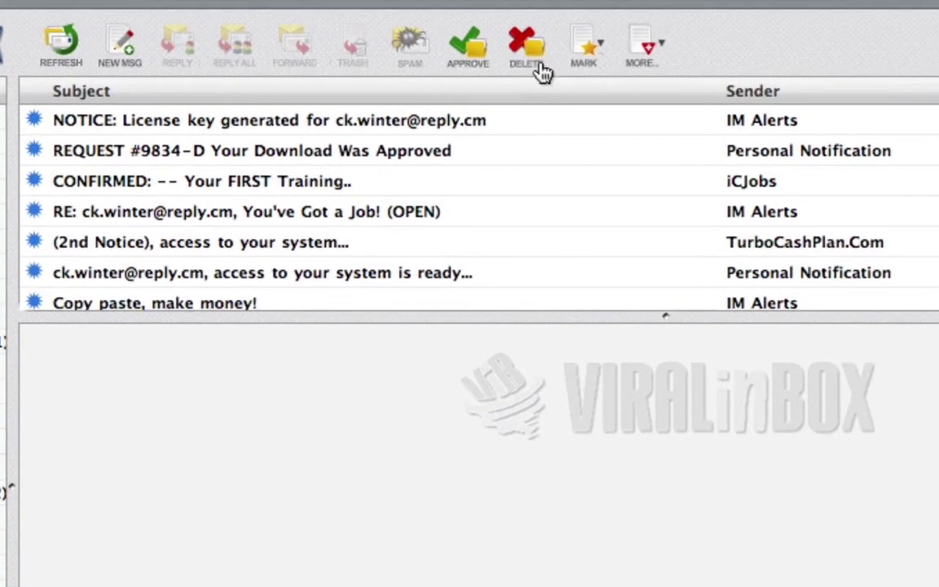
click(523, 50)
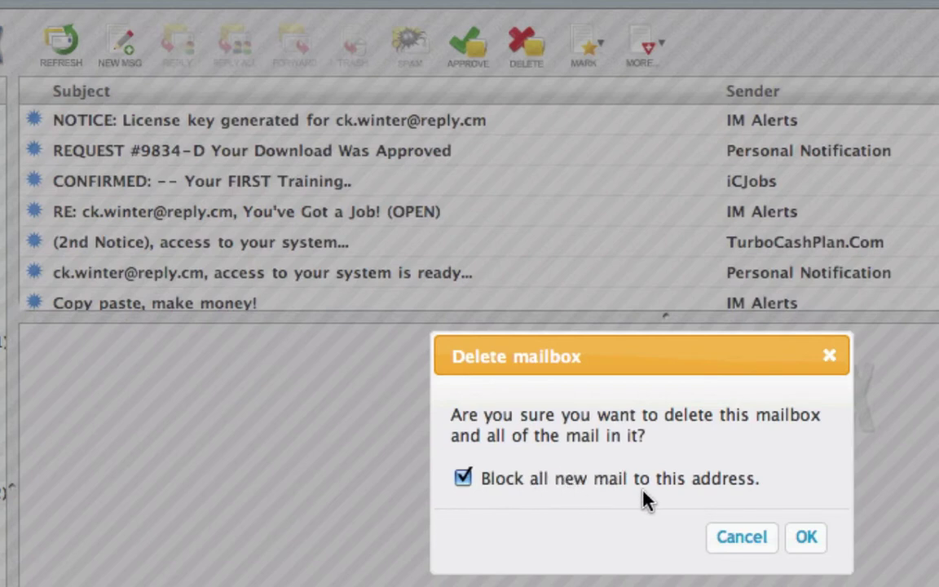
click(805, 544)
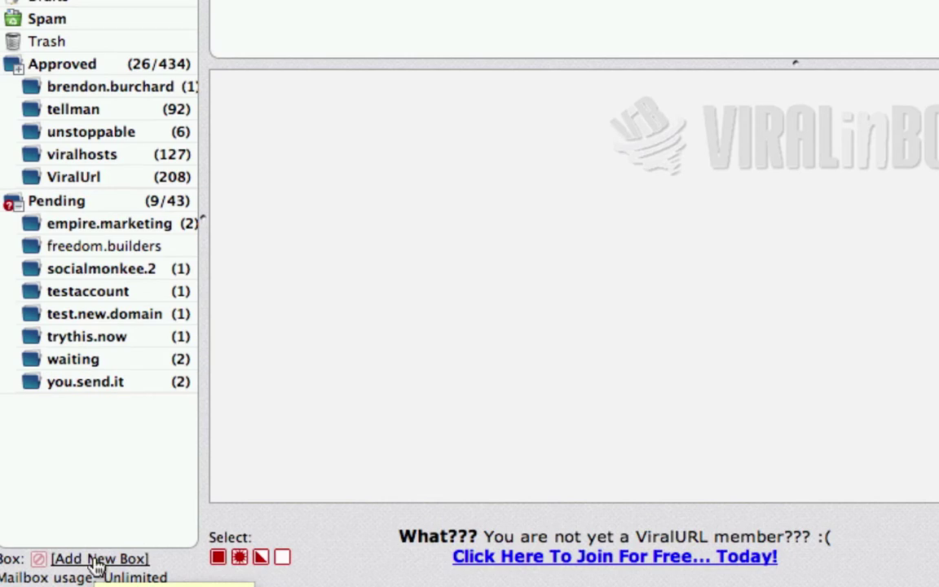
Create approved box 'personal' with the user's display name, included in DoNow.
click(97, 559)
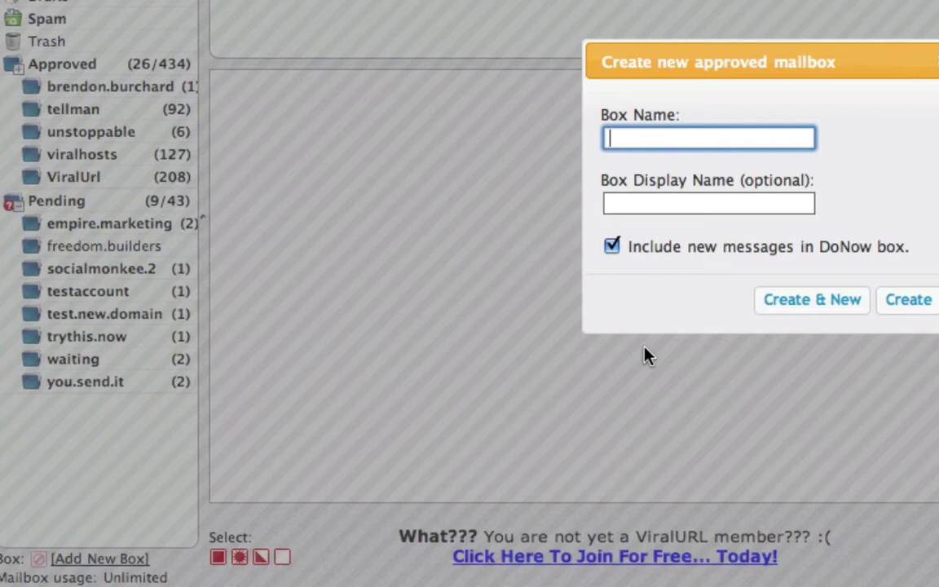
text(personal)
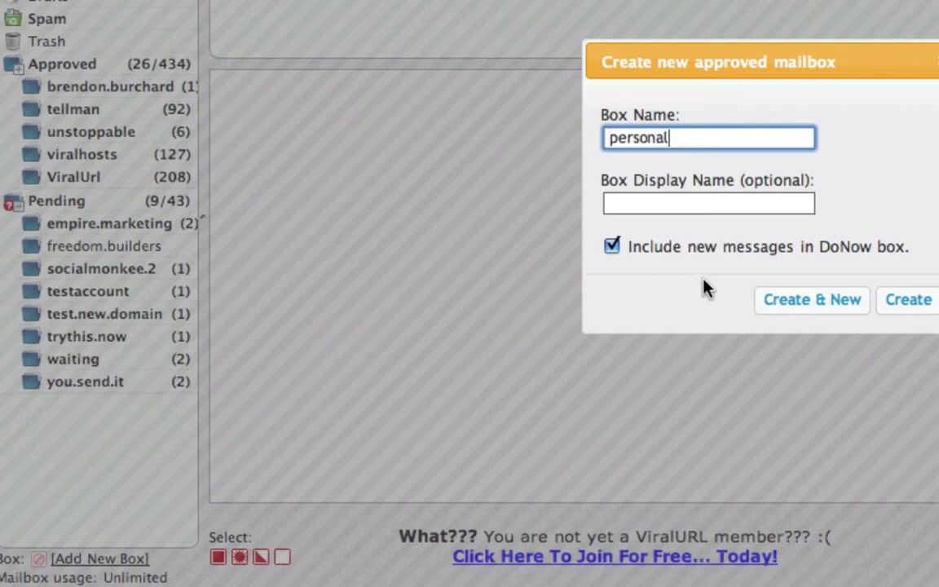
click(697, 203)
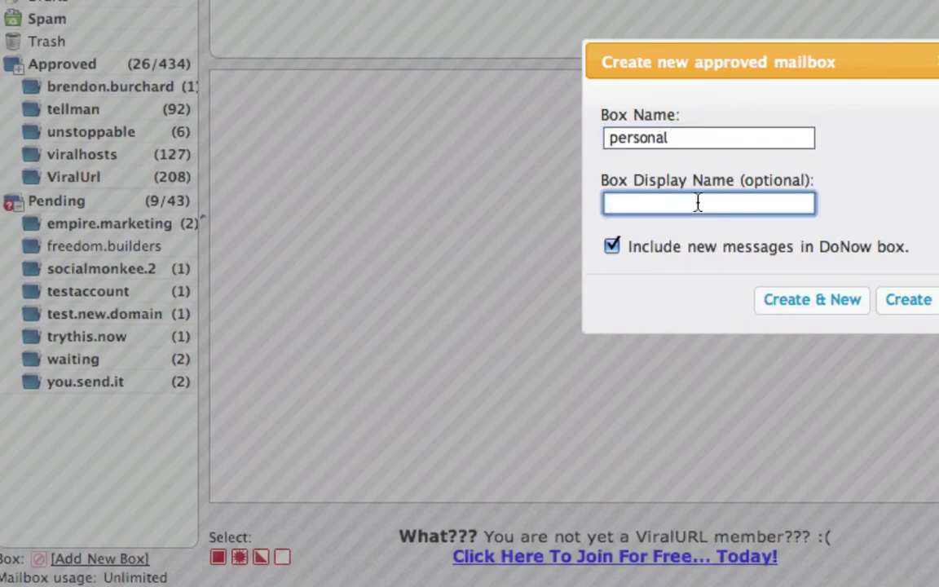
text(Colin Personal)
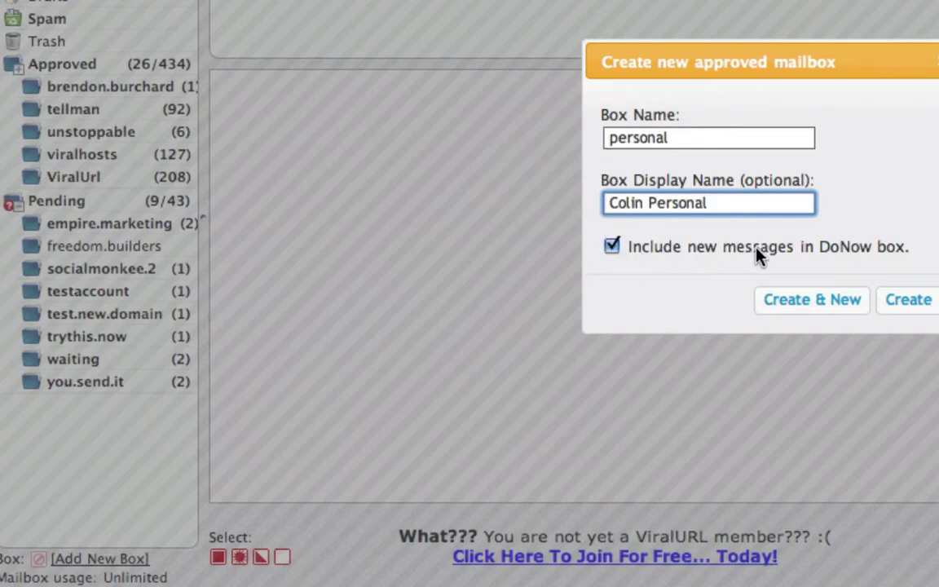
click(613, 248)
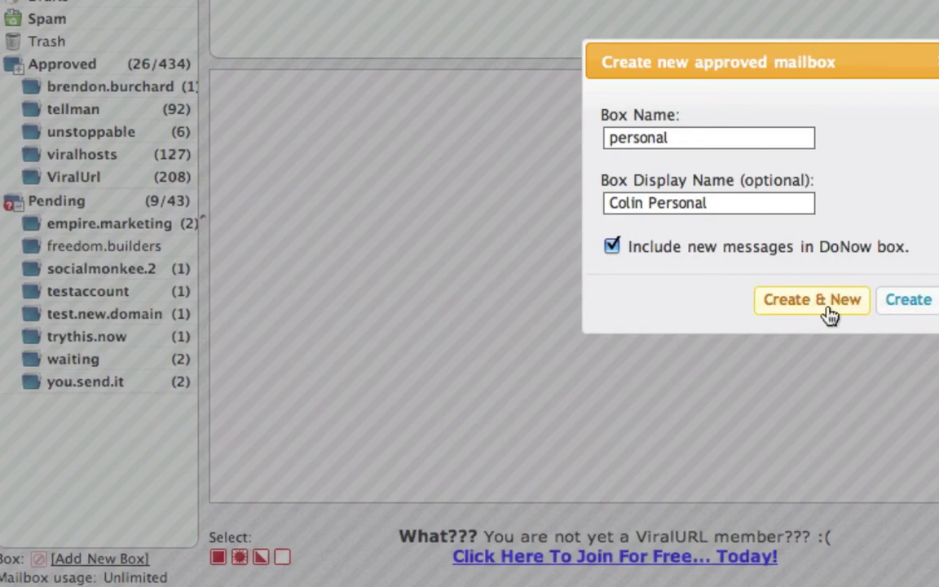
click(908, 302)
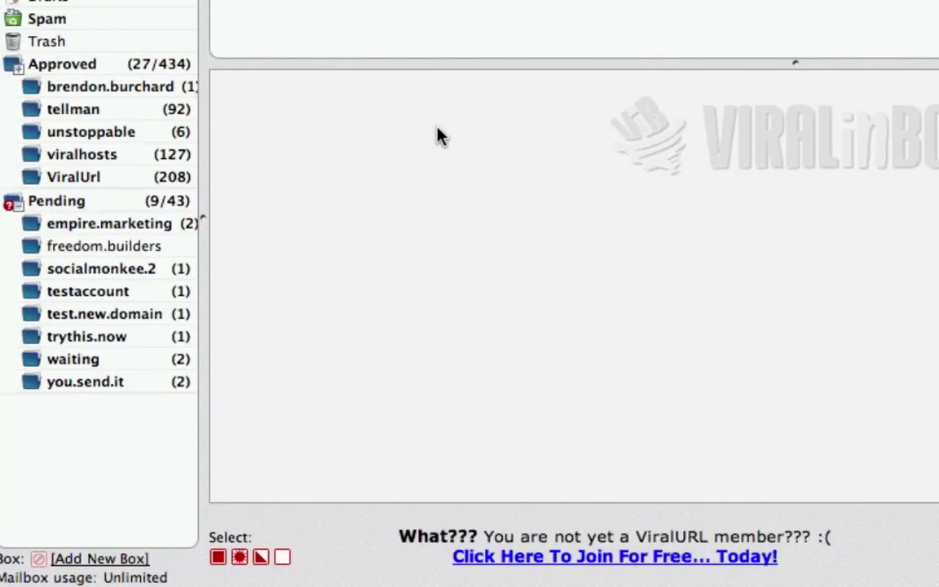
Open the new personal box under Approved and check its address and that it is empty.
click(19, 76)
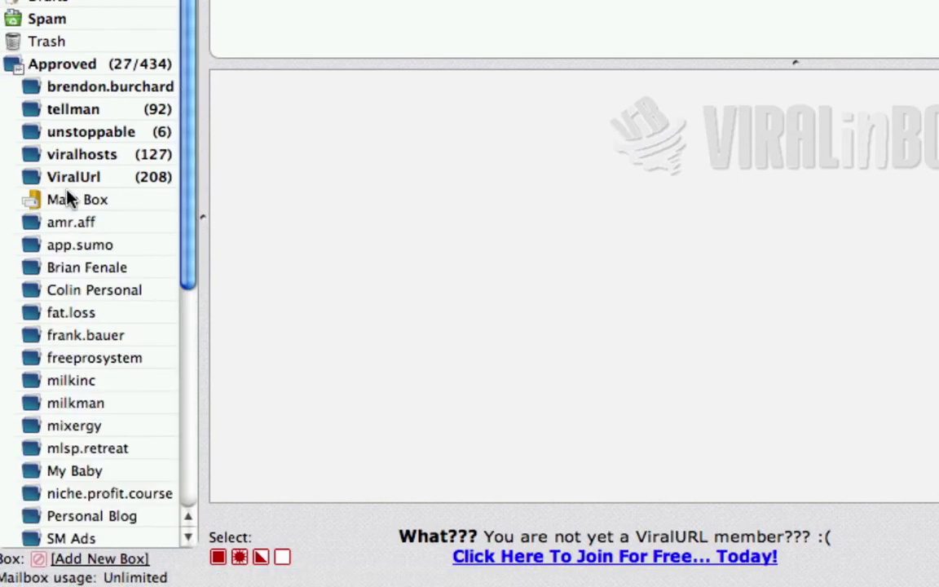
scroll(69, 198, down, 6)
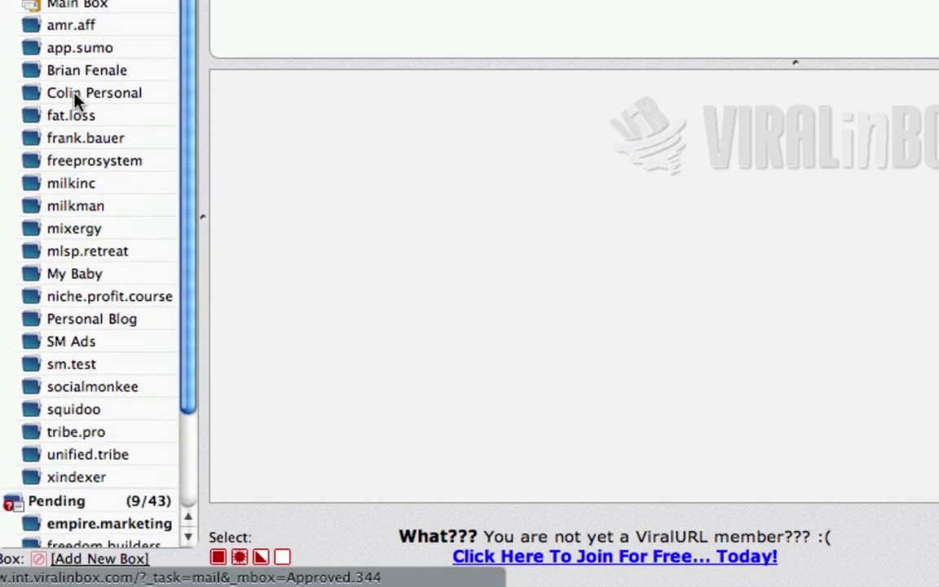
click(76, 98)
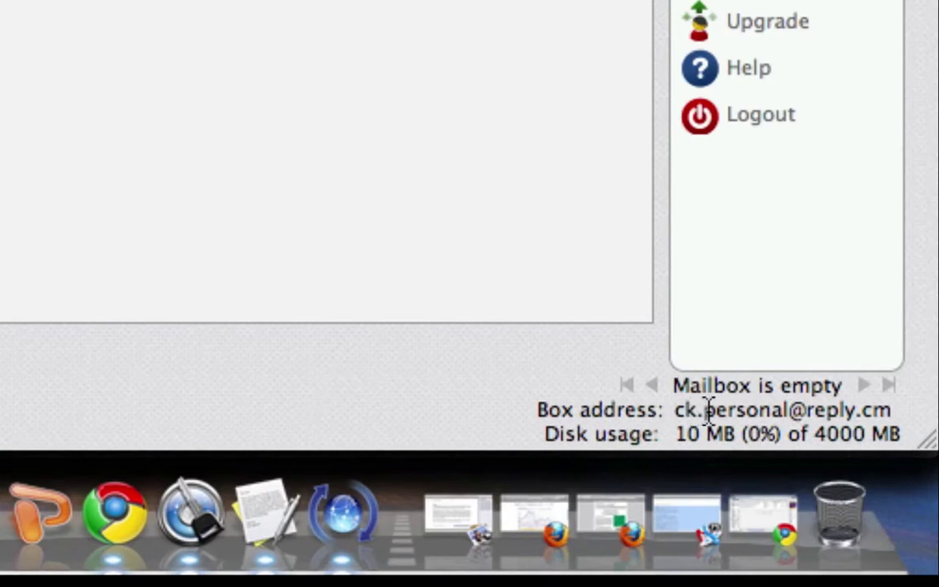
mouse_move(751, 410)
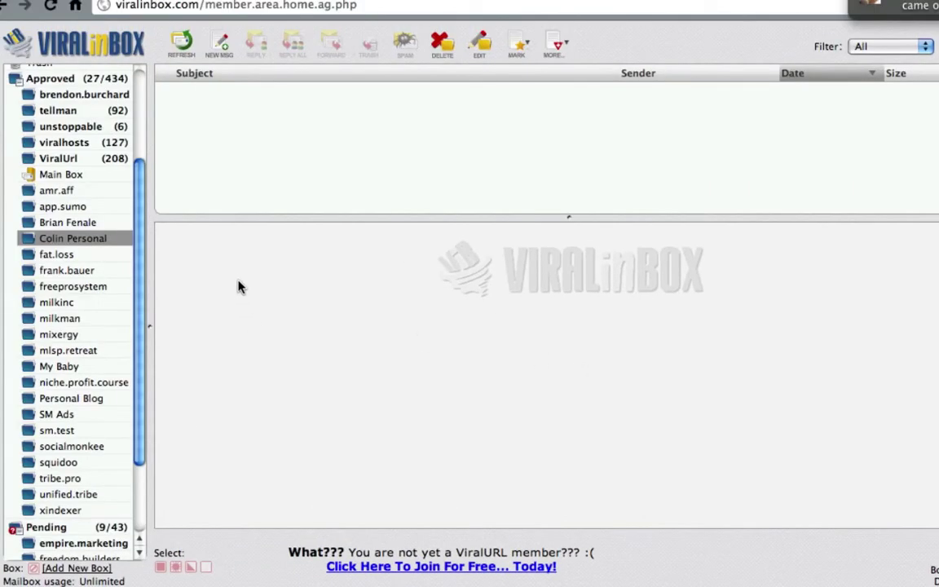
Collapse the Approved list and move to the colinklinkert.com sign-up form's e-mail field.
scroll(49, 285, up, 4)
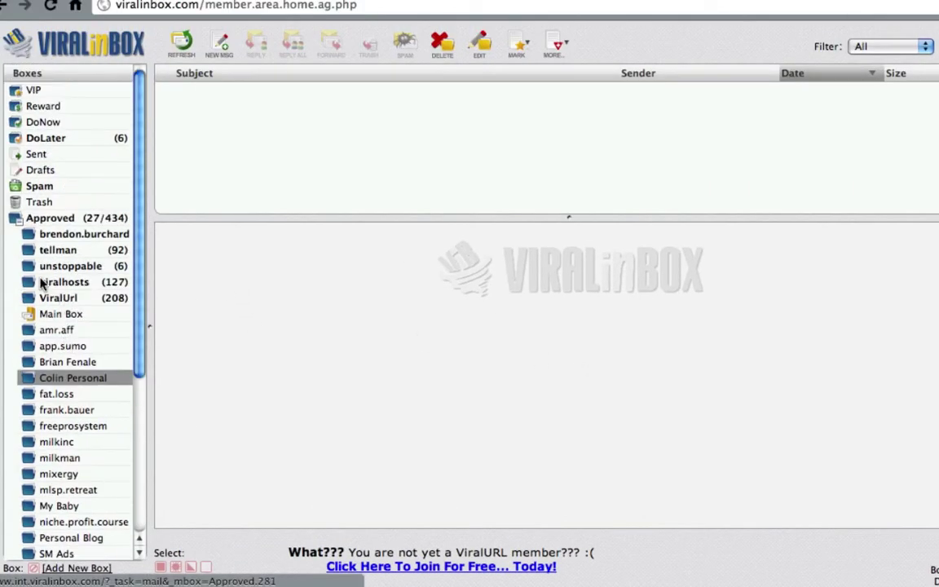
click(17, 215)
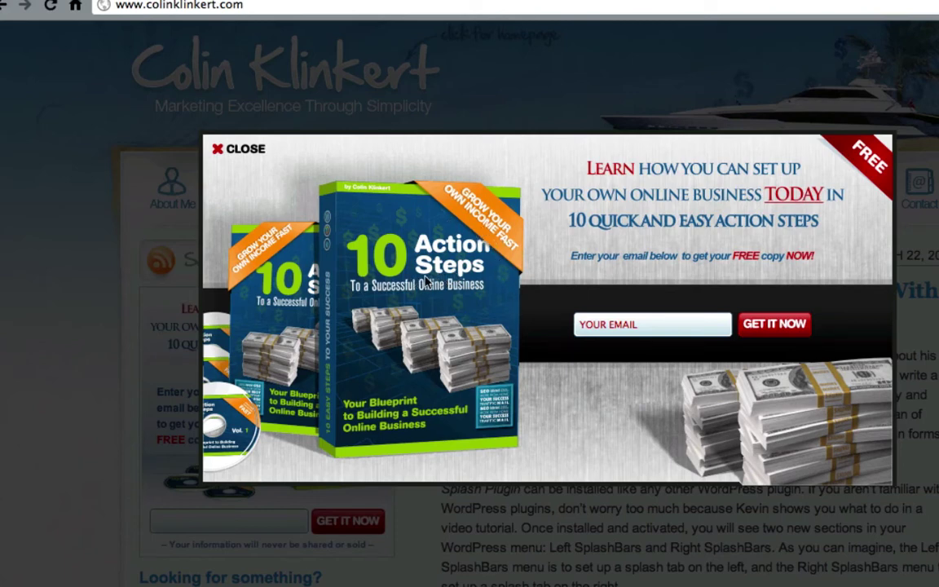
click(642, 327)
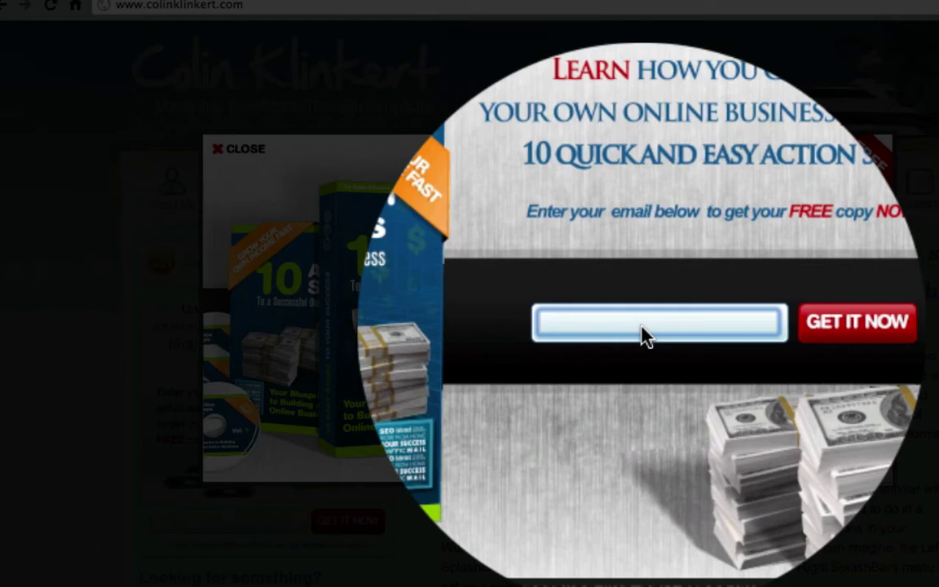
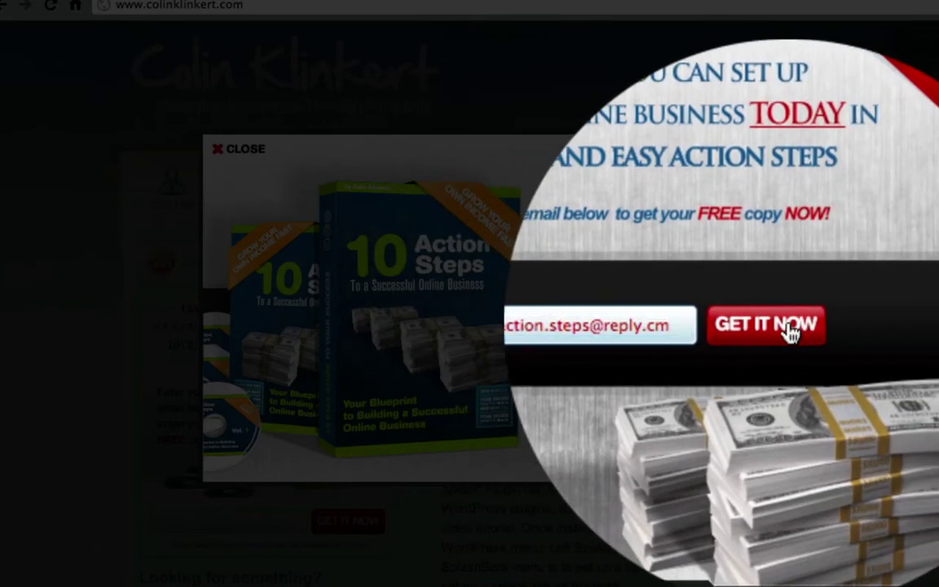
click(790, 330)
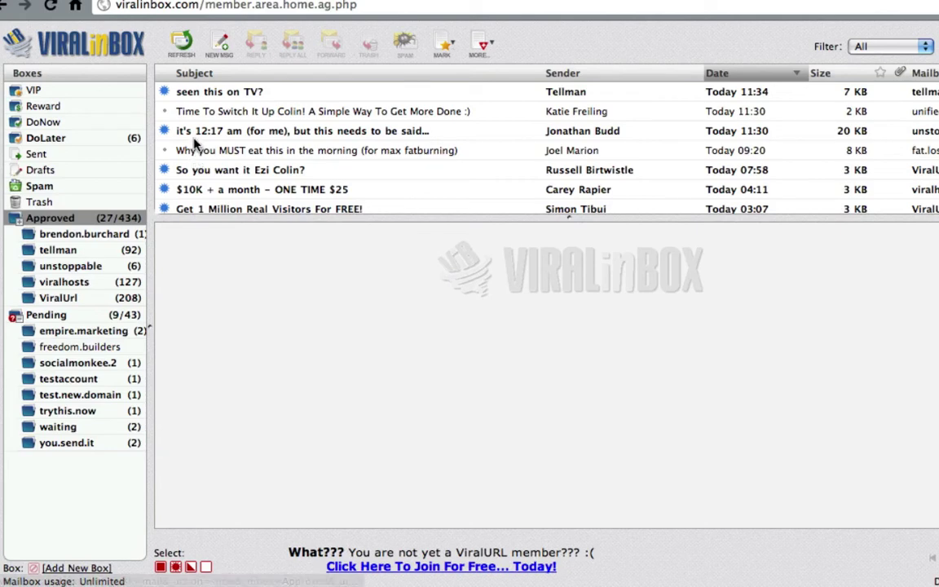
click(181, 45)
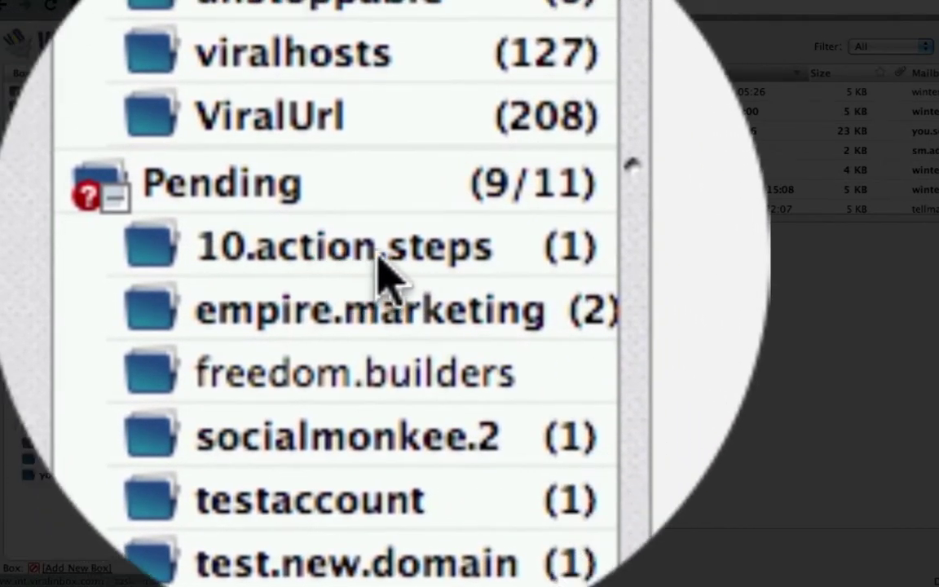
click(383, 271)
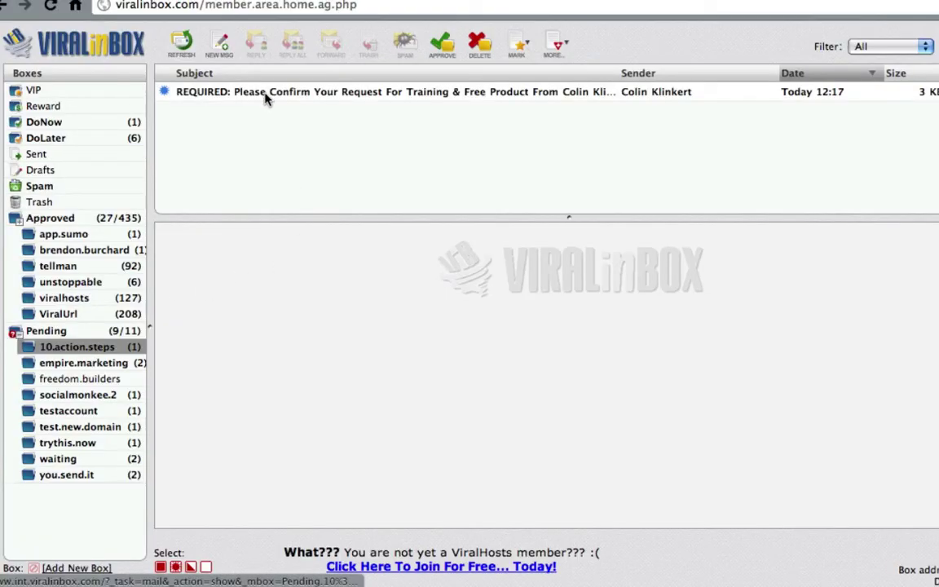
click(354, 96)
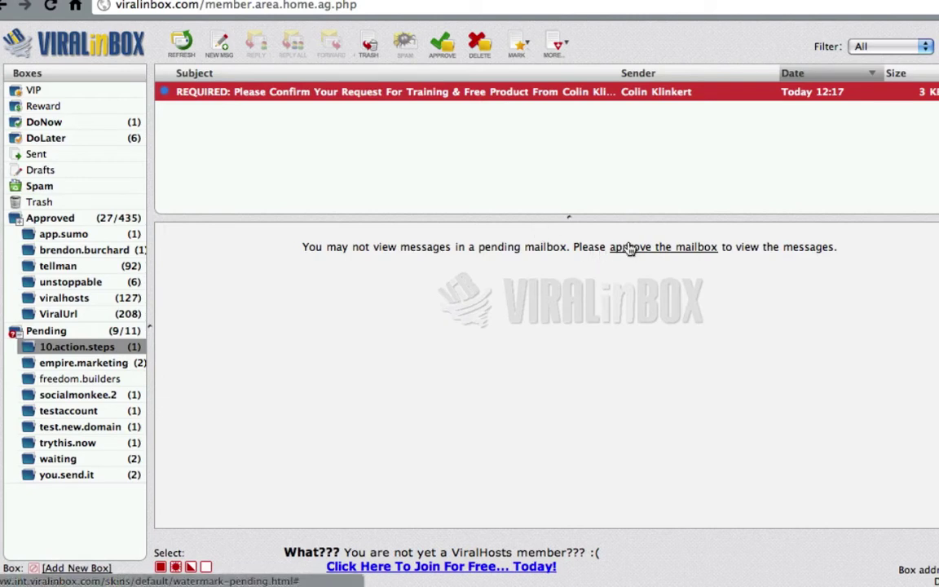
click(629, 247)
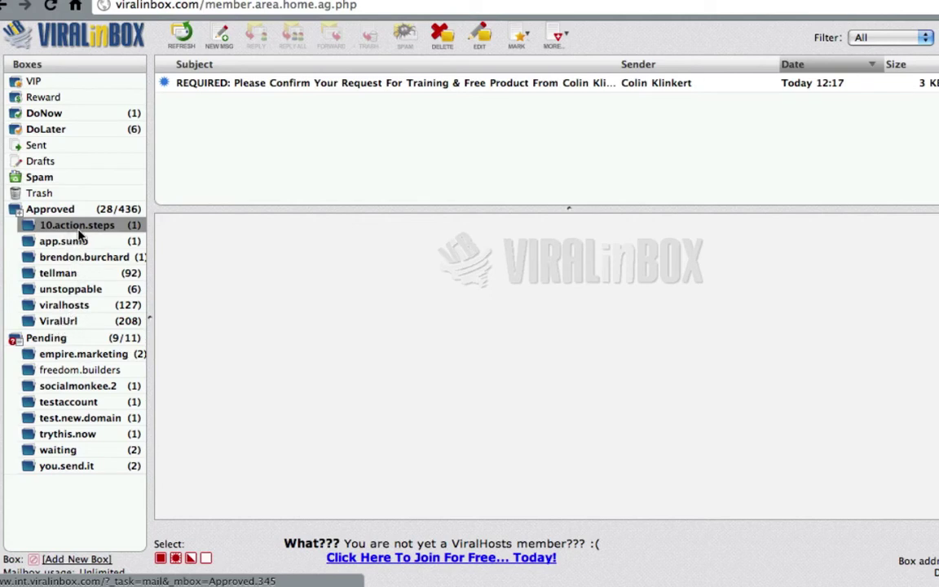
mouse_move(82, 235)
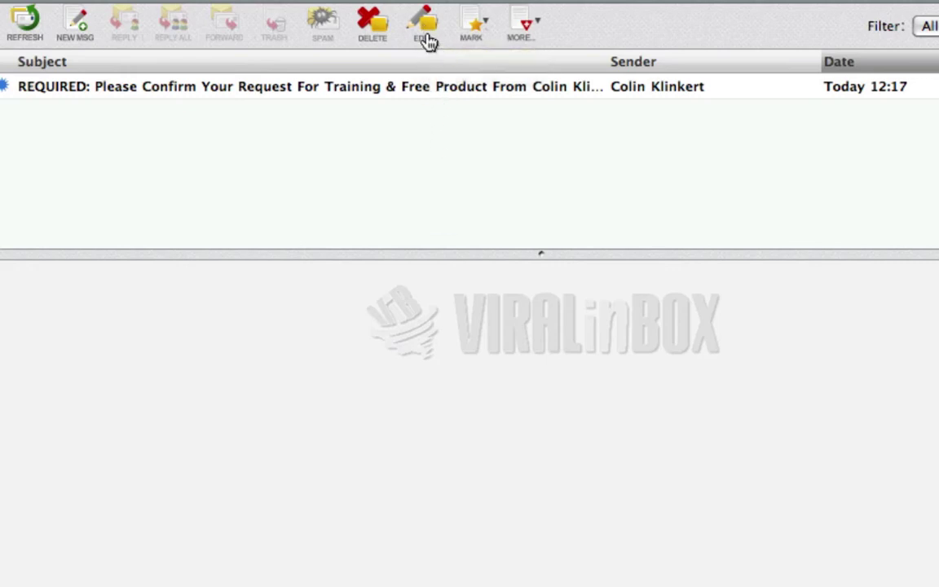
click(421, 29)
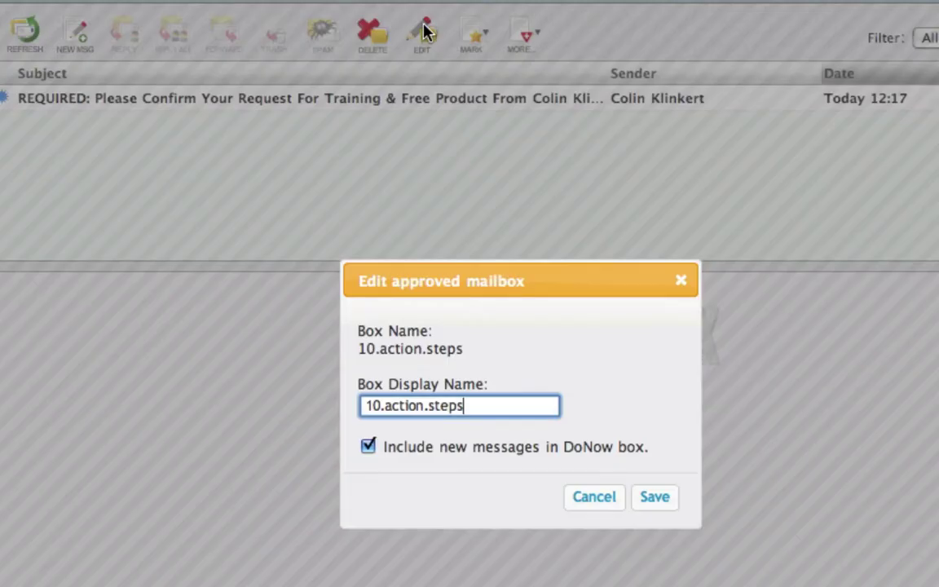
click(383, 407)
key(BackSpace)
key(BackSpace)
text(A)
click(424, 405)
click(429, 405)
key(Delete)
text(S)
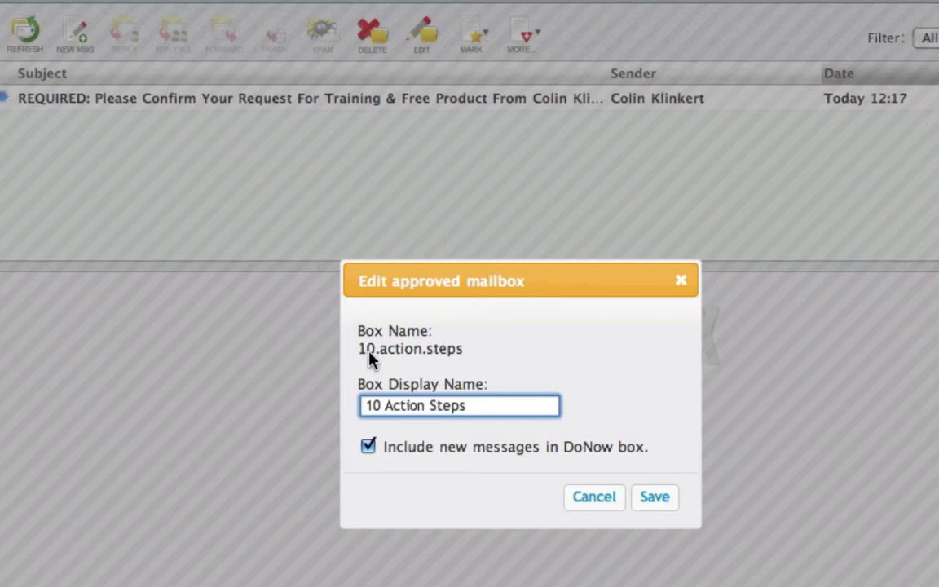
click(503, 350)
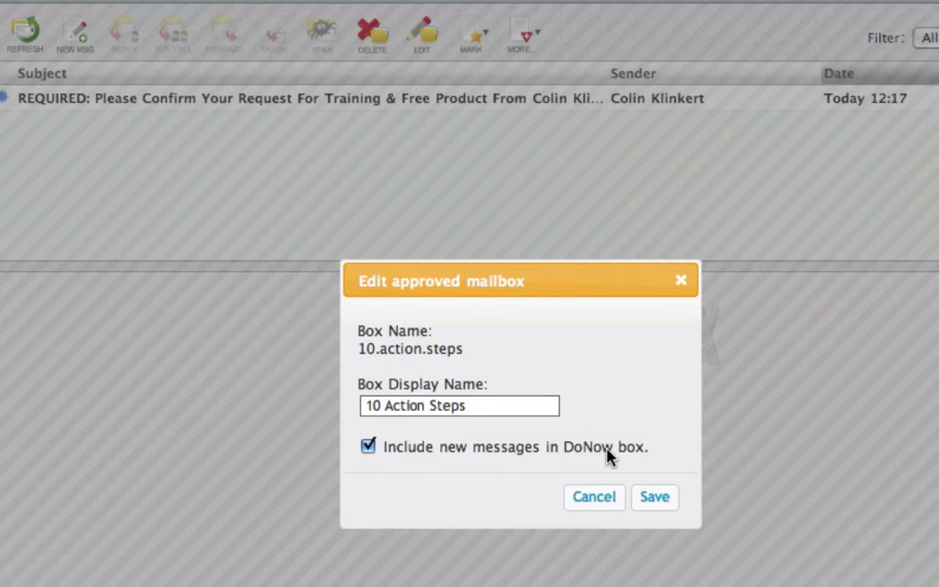
click(654, 499)
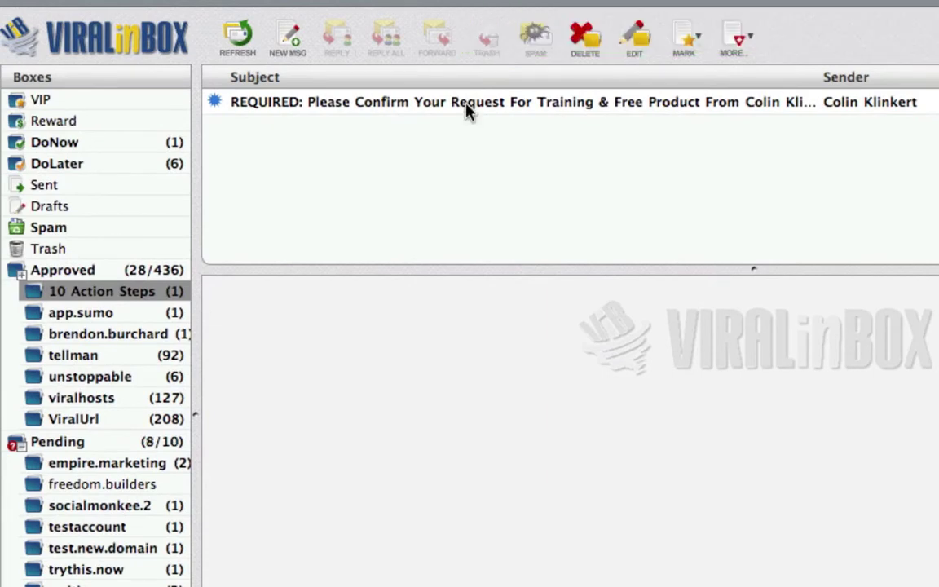
click(467, 110)
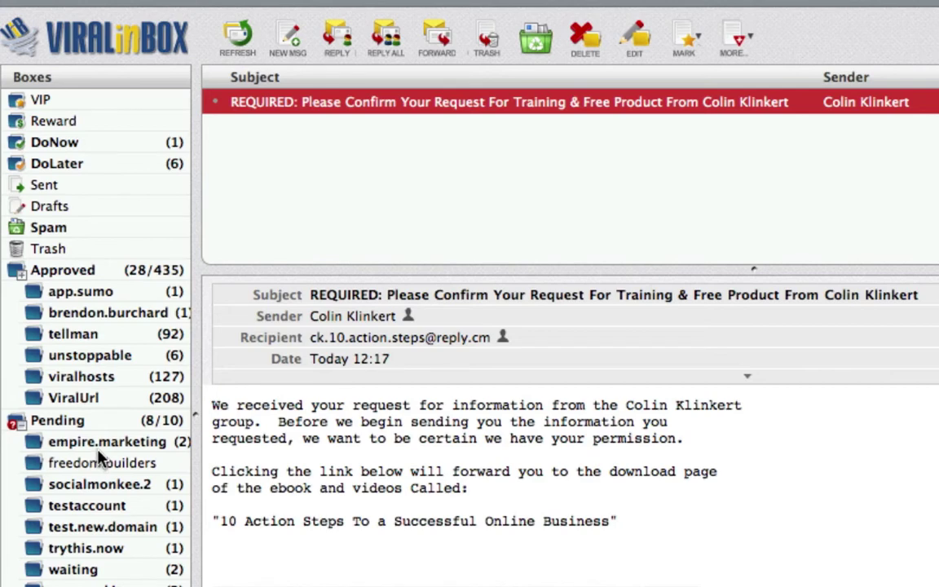
Confirm the 10 Action Steps subscription through the aweber link, then switch to the blog.
scroll(593, 528, down, 5)
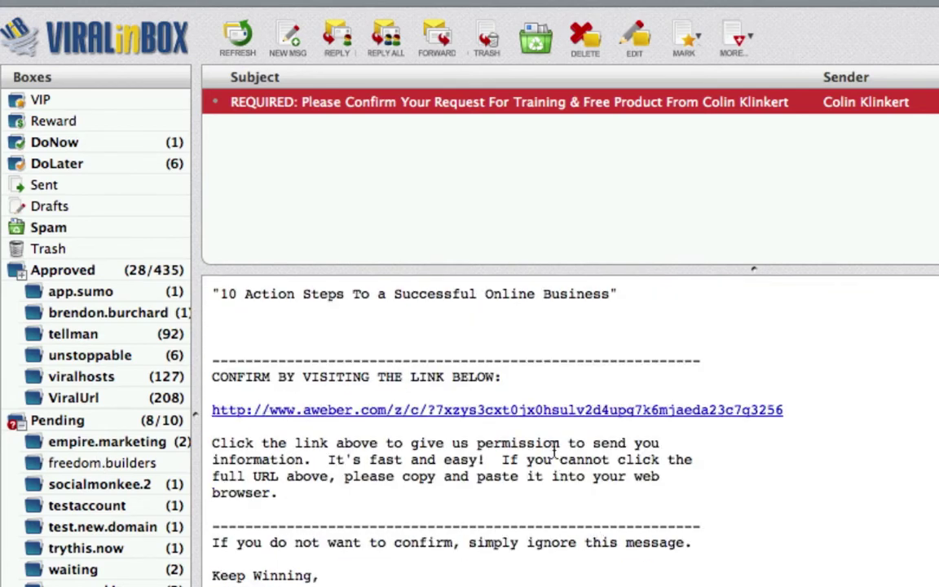
click(550, 411)
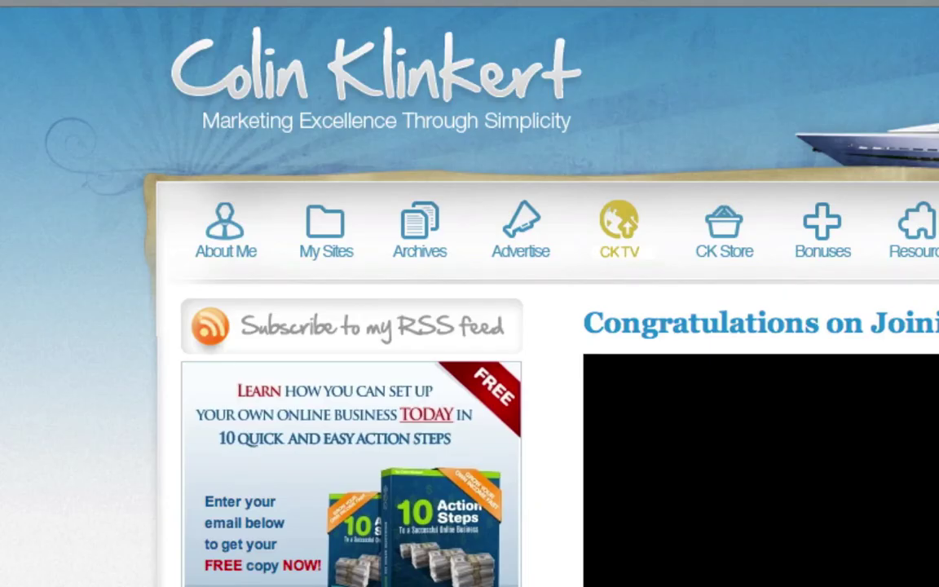
key(super+Tab)
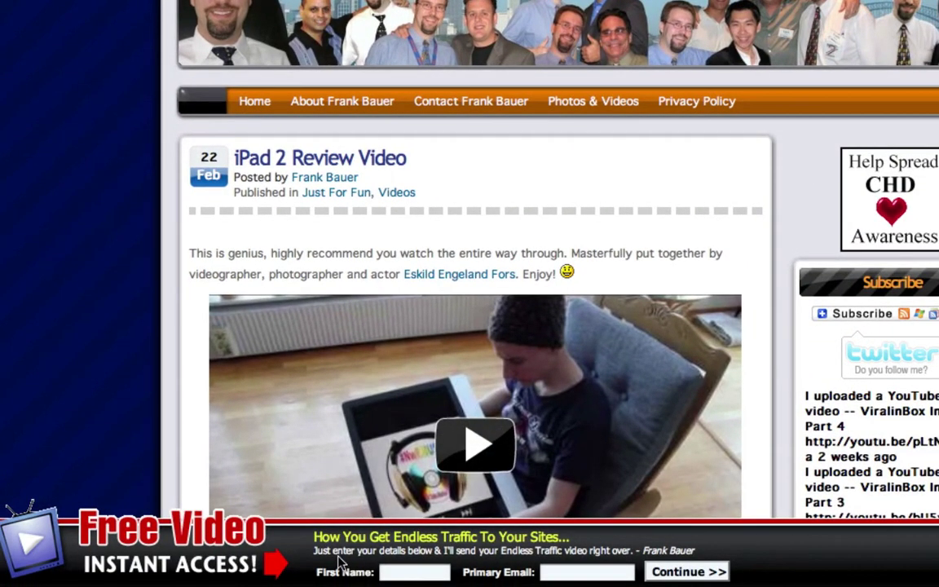
click(397, 573)
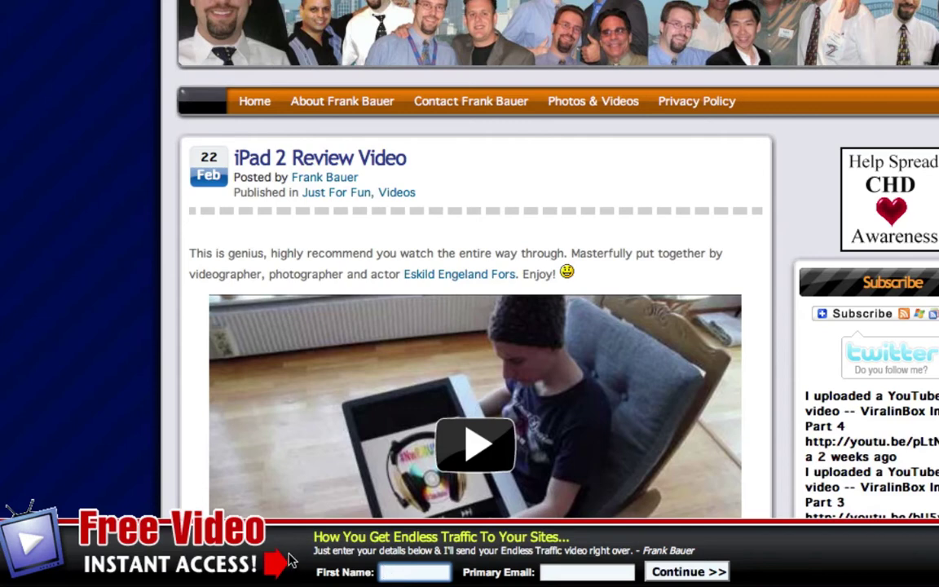
click(411, 572)
text(Co)
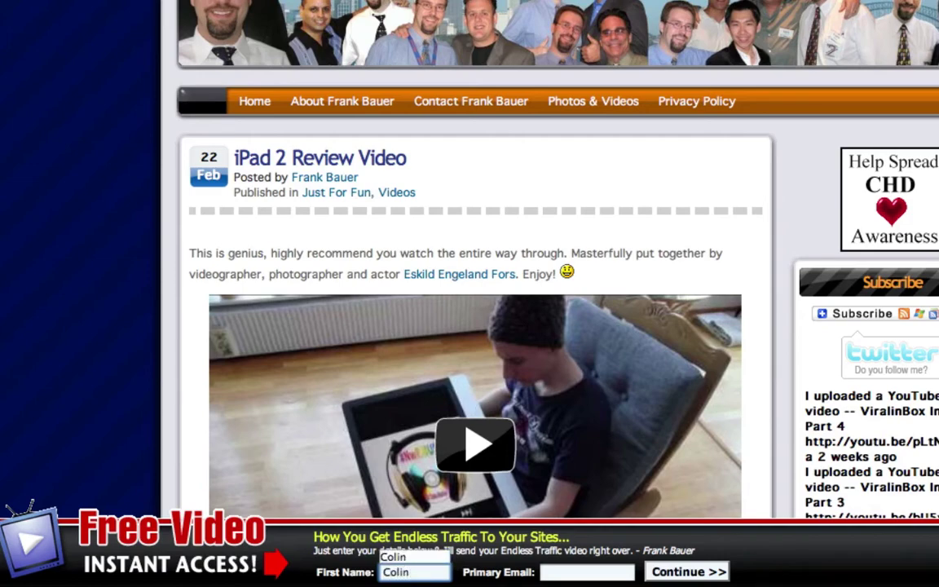
text(lin)
key(Tab)
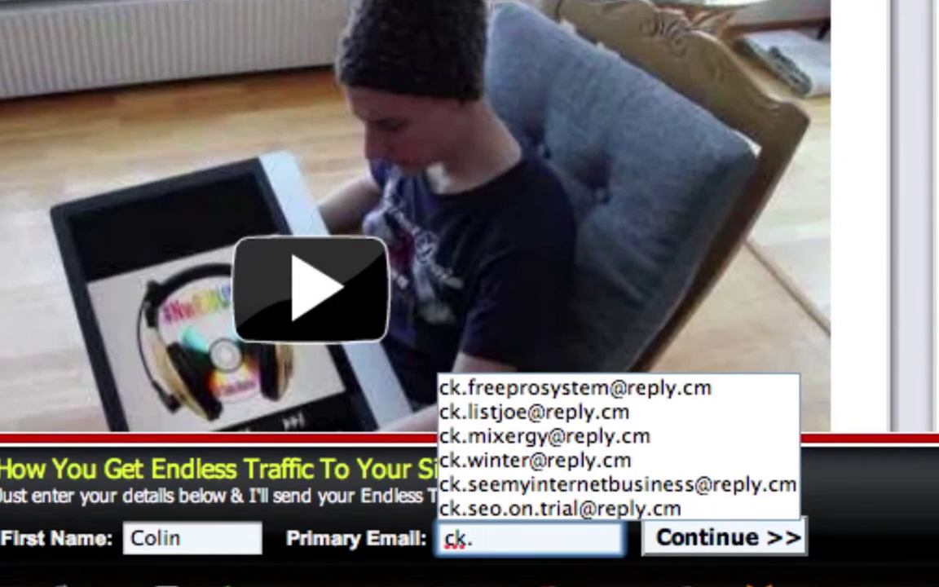
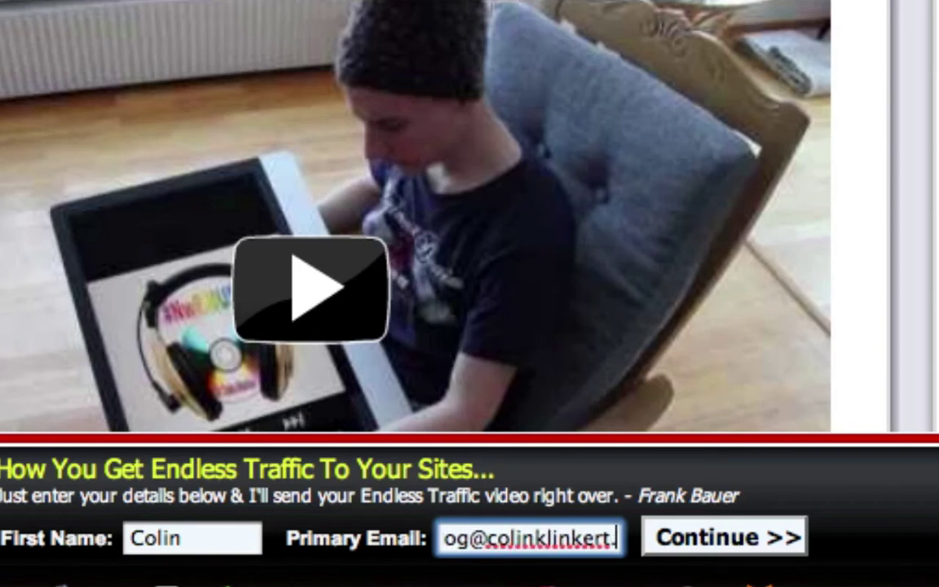
click(743, 545)
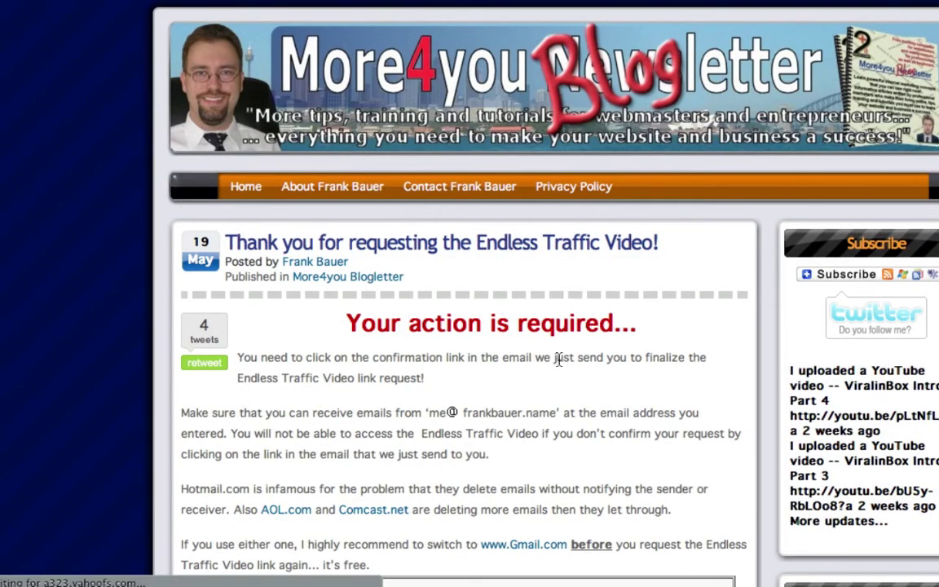
scroll(559, 356, down, 3)
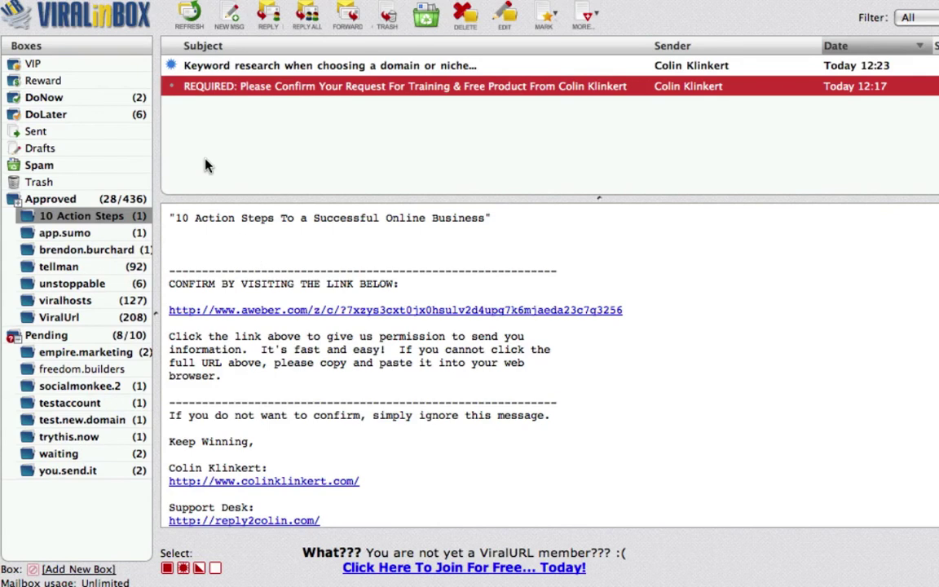
click(187, 15)
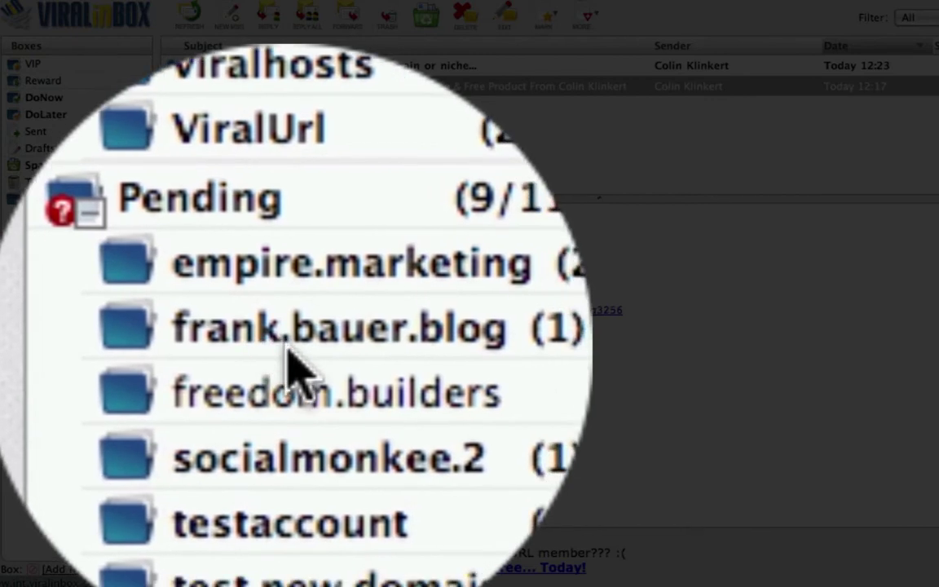
click(289, 349)
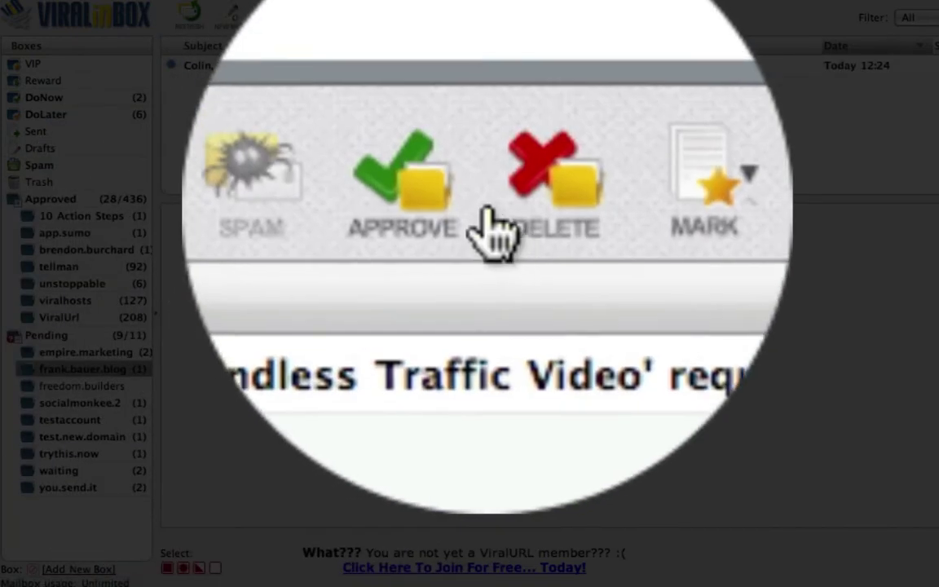
click(472, 213)
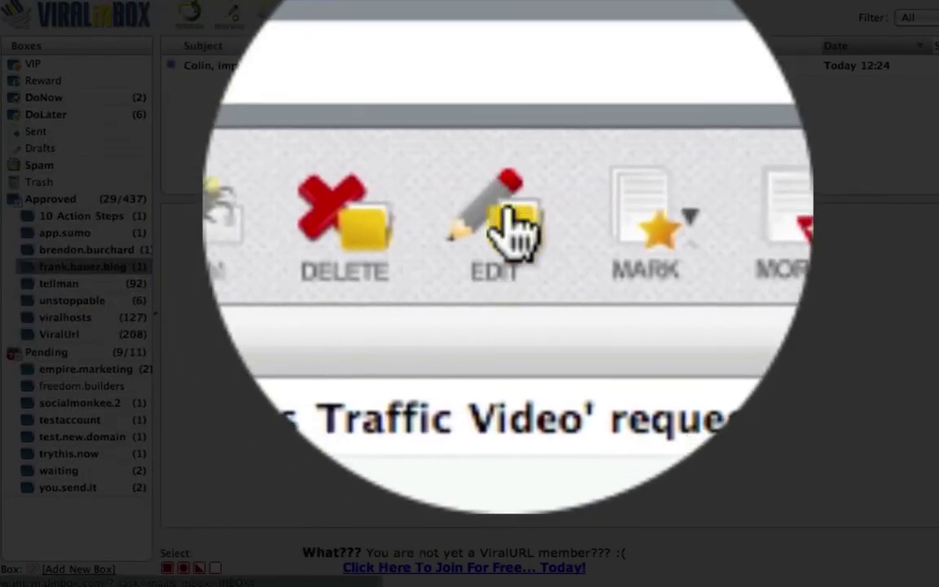
click(511, 230)
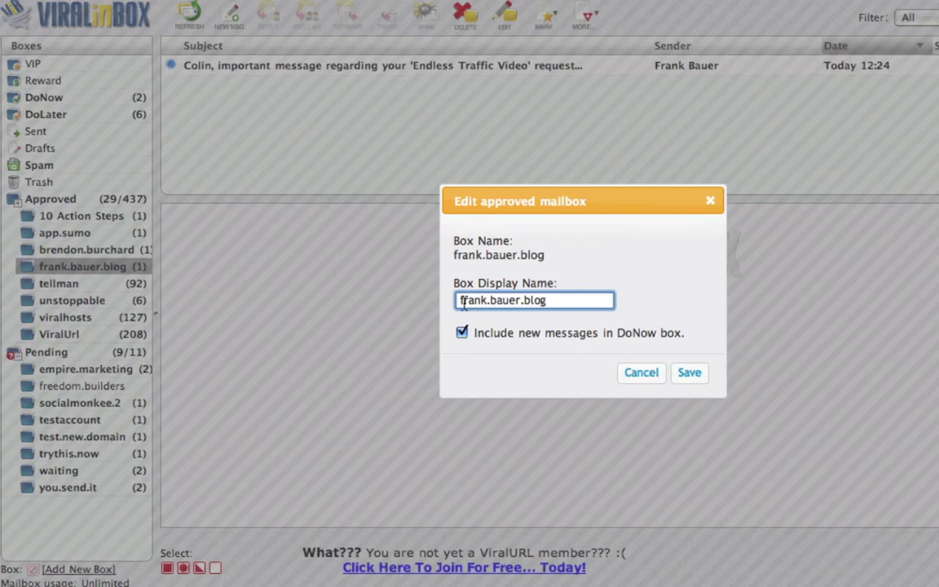
click(461, 300)
key(Delete)
text(F)
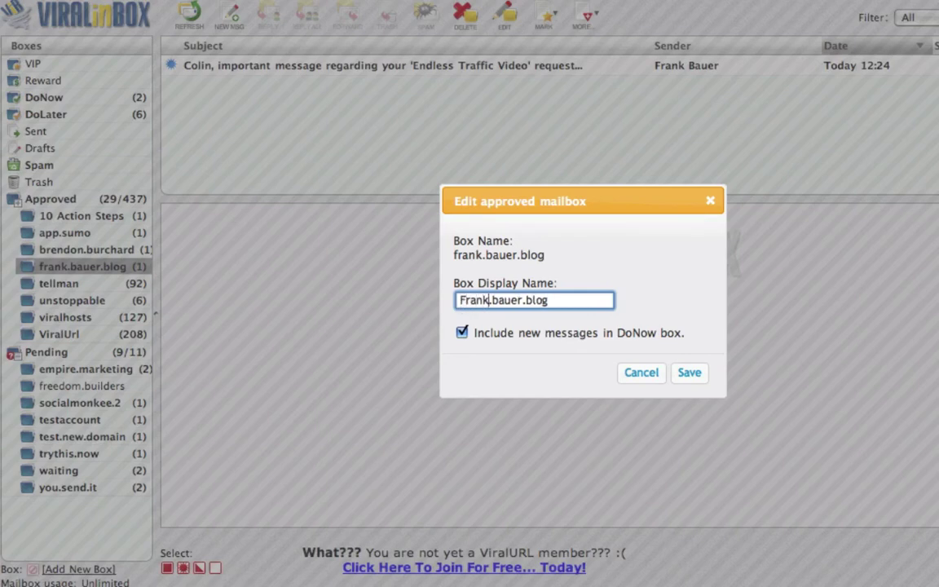
key(Delete)
text(B)
key(BackSpace)
click(525, 300)
key(BackSpace)
key(Delete)
text(B)
click(700, 374)
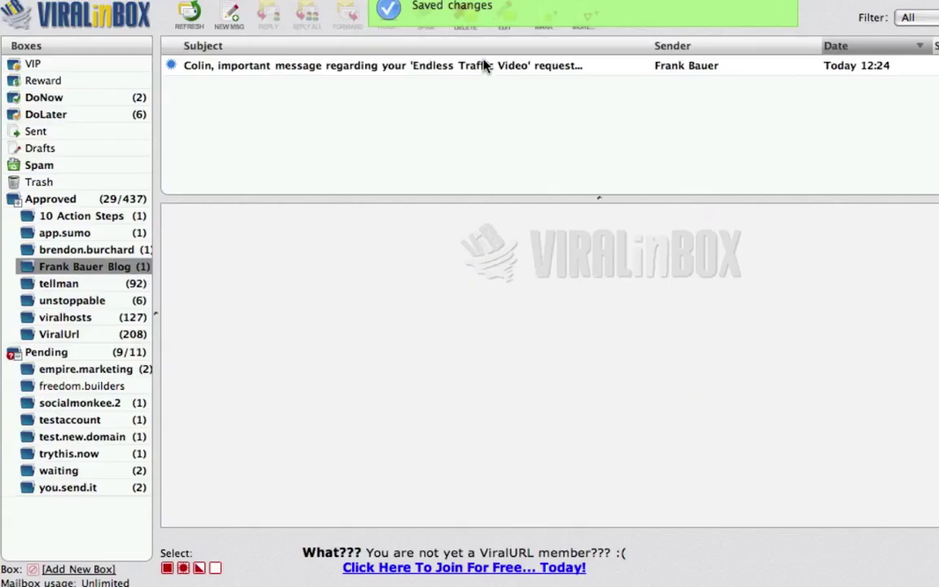
click(480, 68)
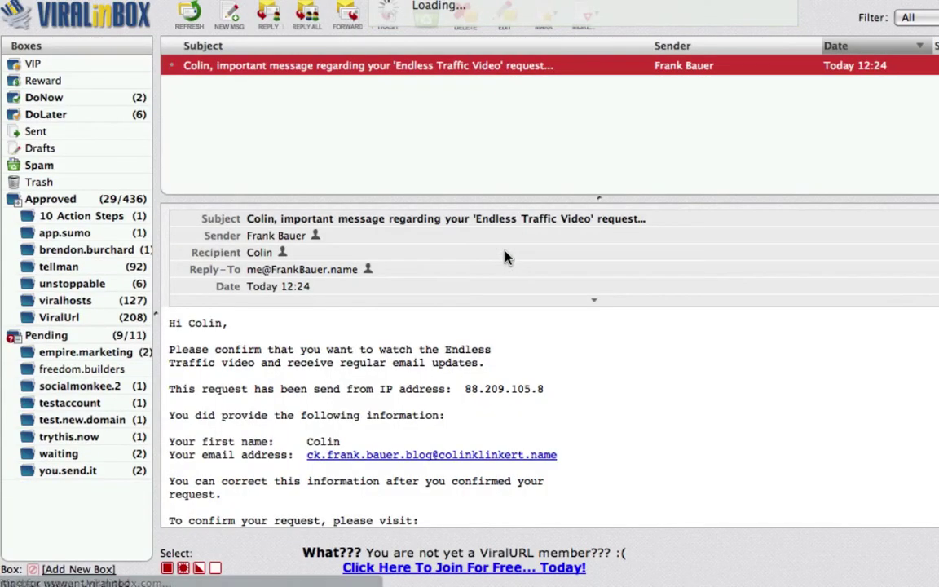
Confirm the Endless Traffic video via the add2it link, then show the 10 Action Steps box.
scroll(528, 351, down, 5)
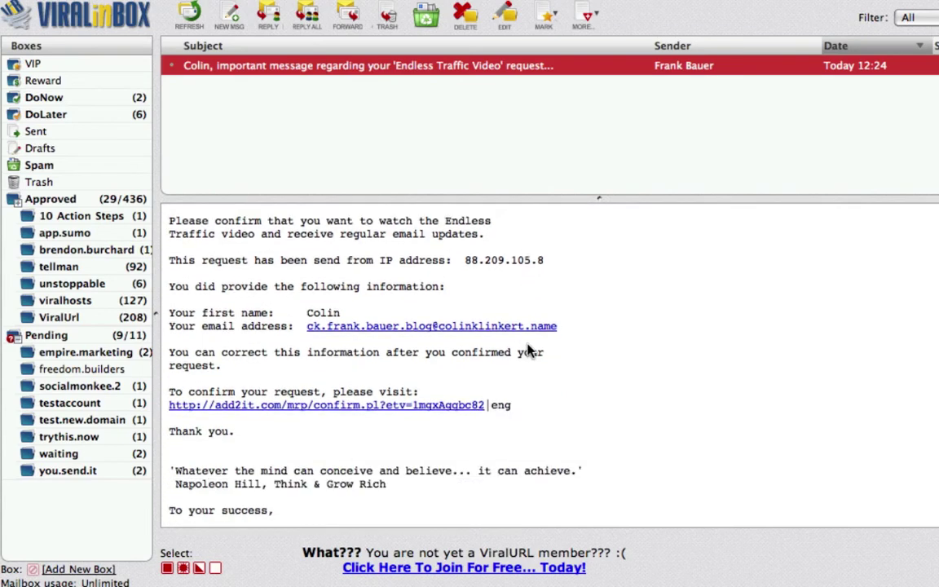
click(444, 390)
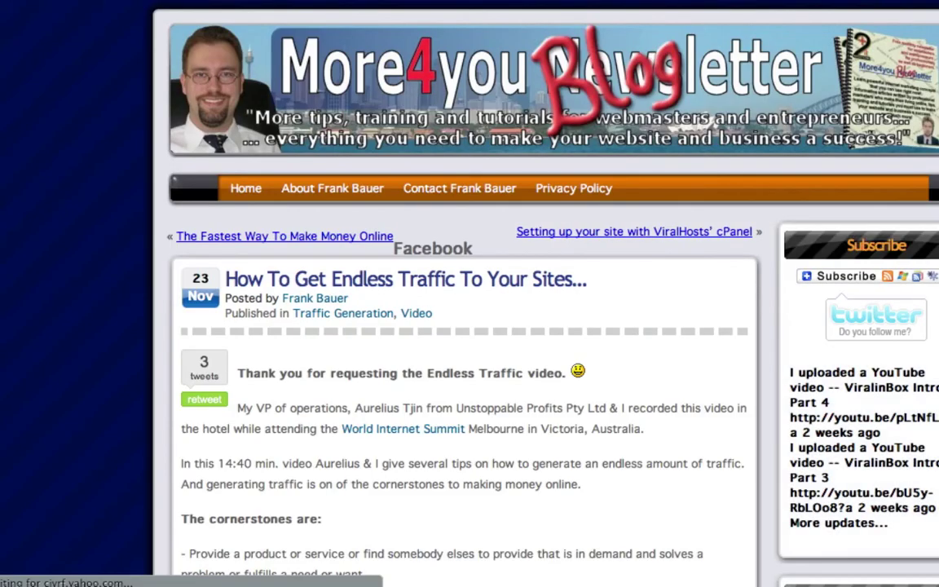
scroll(538, 273, down, 6)
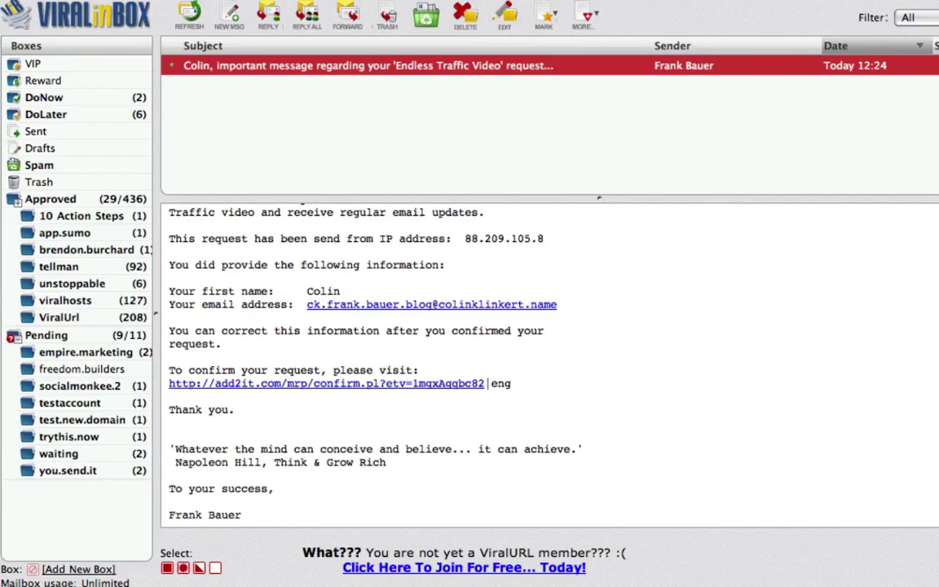
click(96, 218)
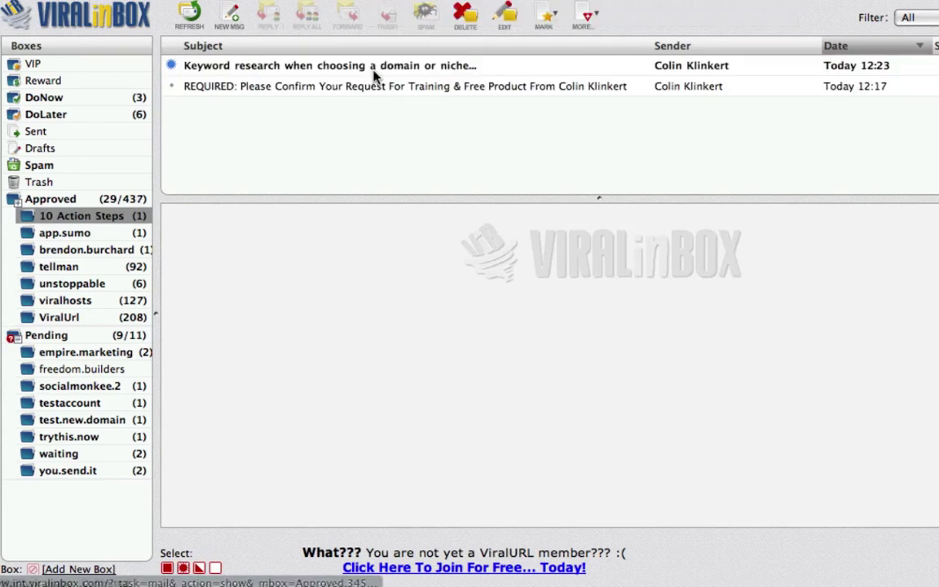
Preview the keyword research message in 10 Action Steps, then start a new message.
click(219, 72)
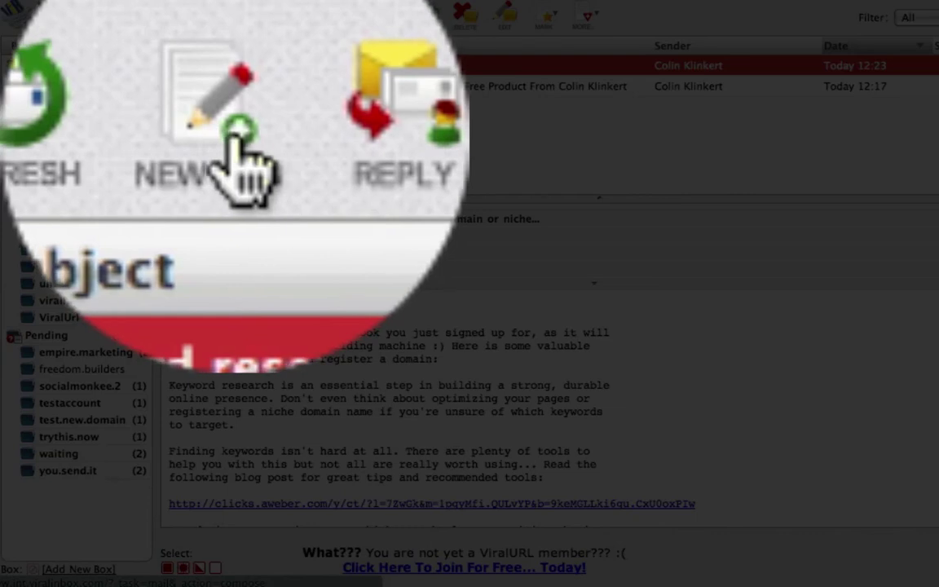
click(309, 14)
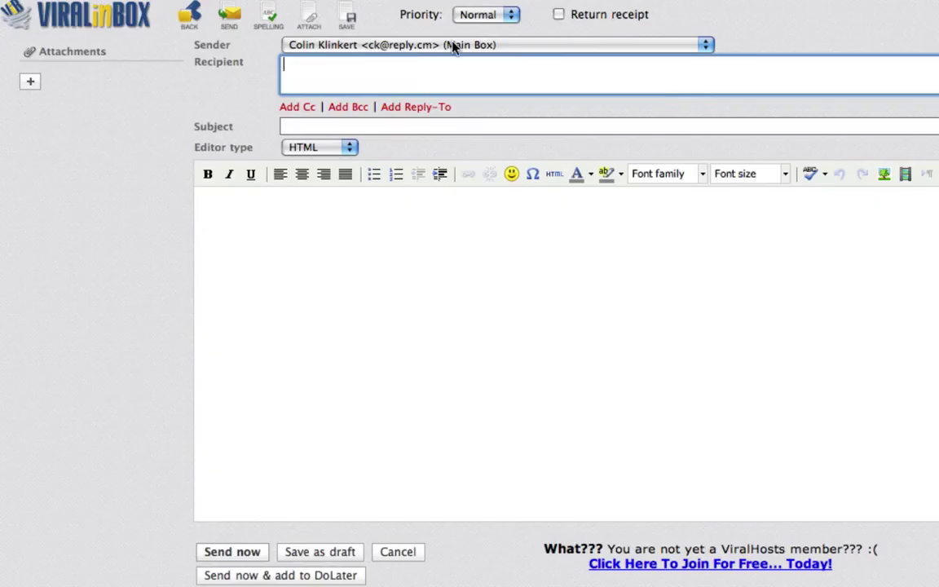
Set the sender to the personal sub-box and the recipient to your own address.
click(457, 46)
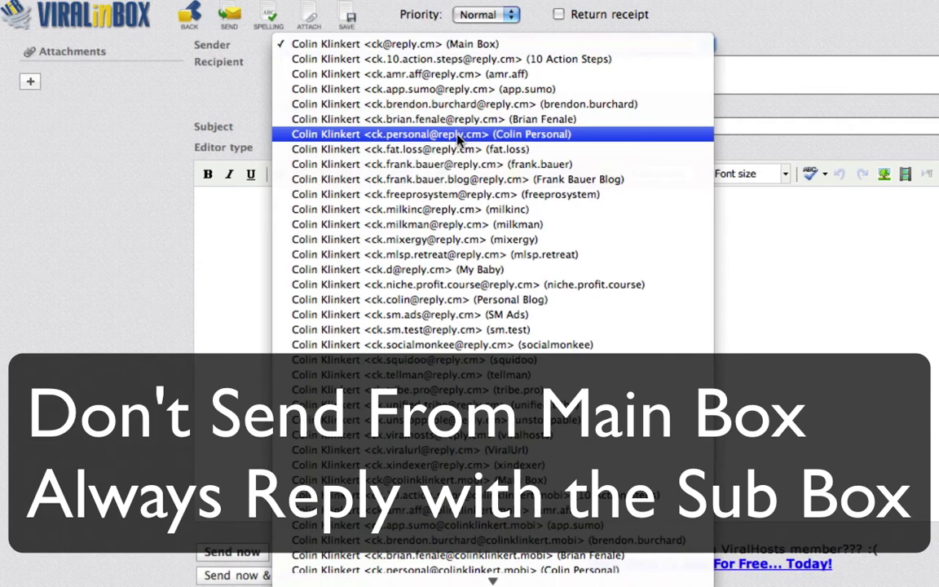
click(453, 142)
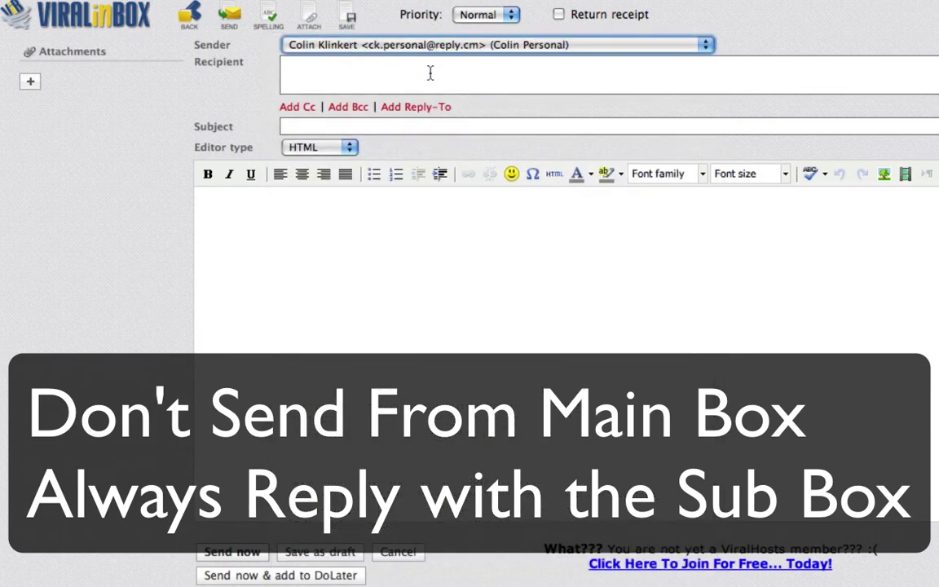
click(529, 68)
text(me)
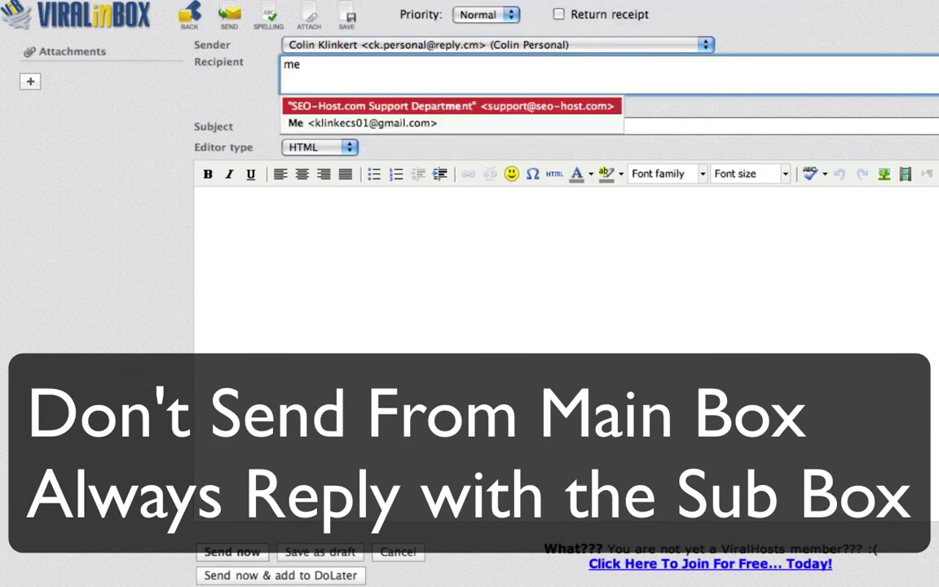
key(Down)
key(Return)
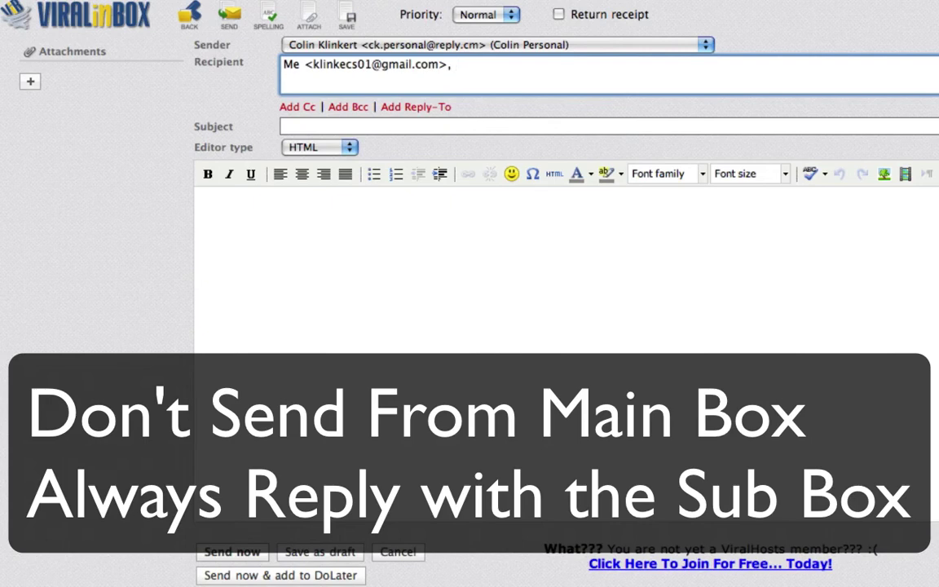
Enter the subject 'testing subject' and write 'thanks' in the message body.
click(283, 125)
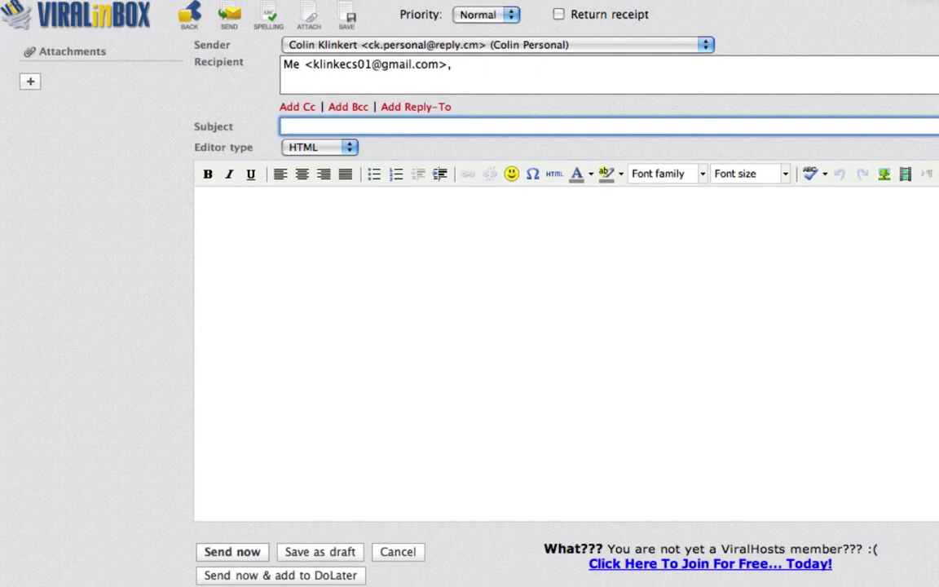
text(testing su)
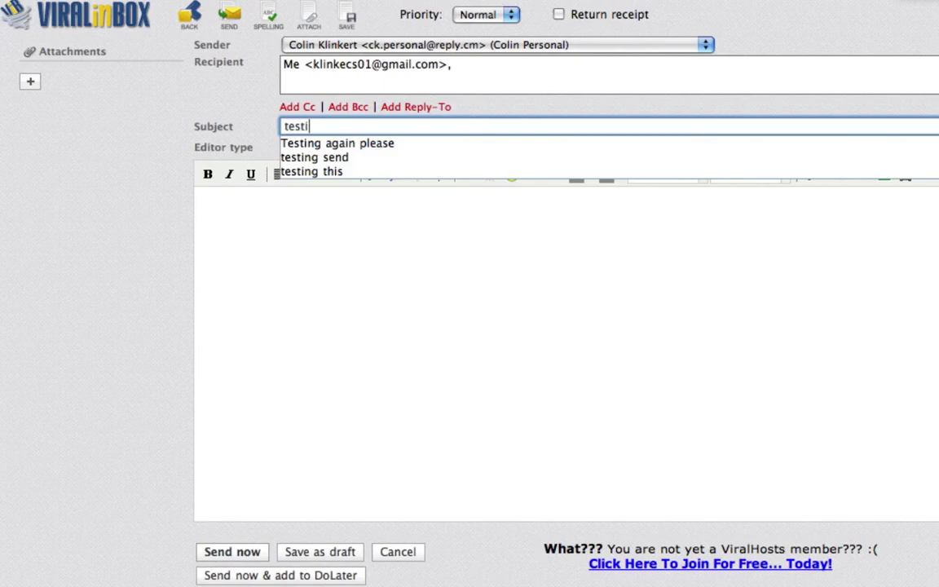
text(bject)
click(198, 196)
text(thanks)
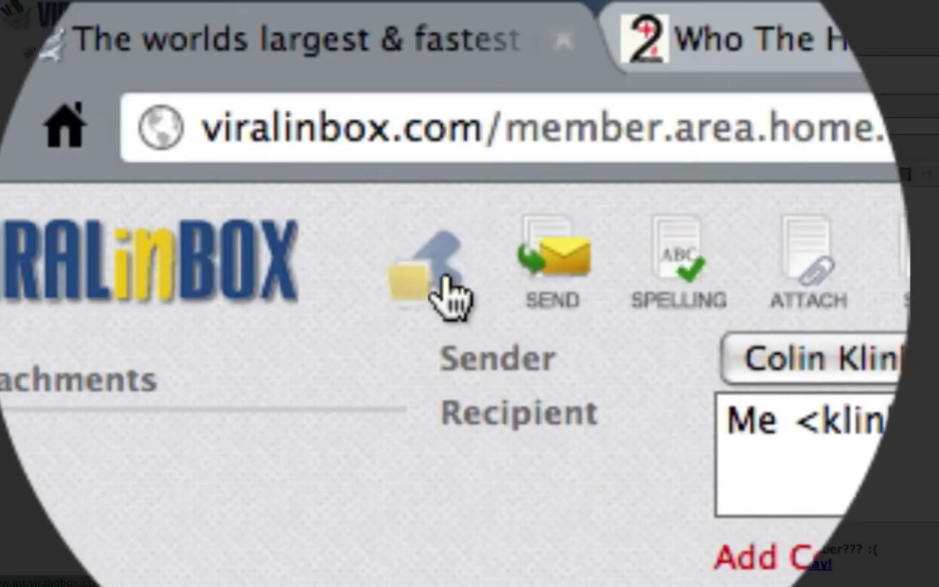
Return to mail, open the blog sub-box, and reply to the first Endless Traffic thank-you message.
click(445, 278)
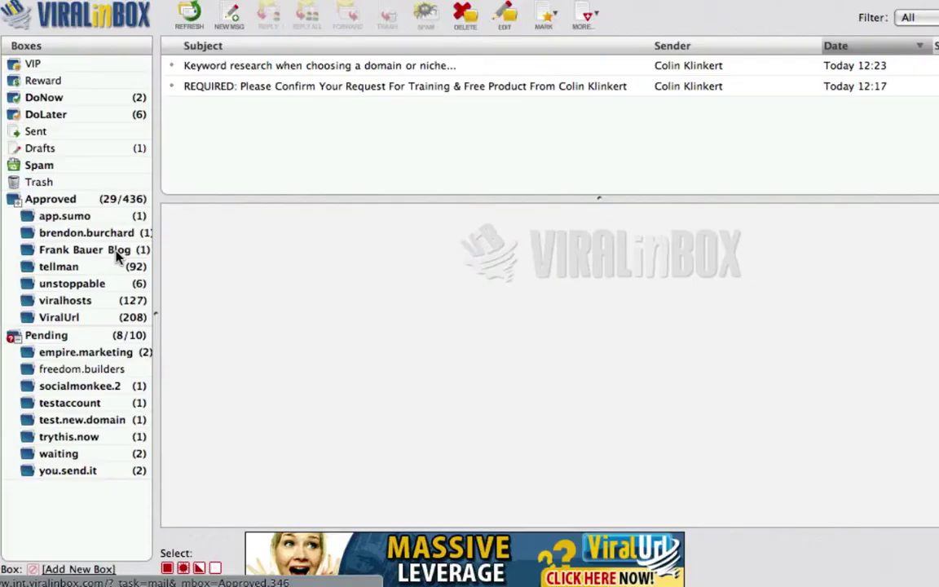
click(118, 253)
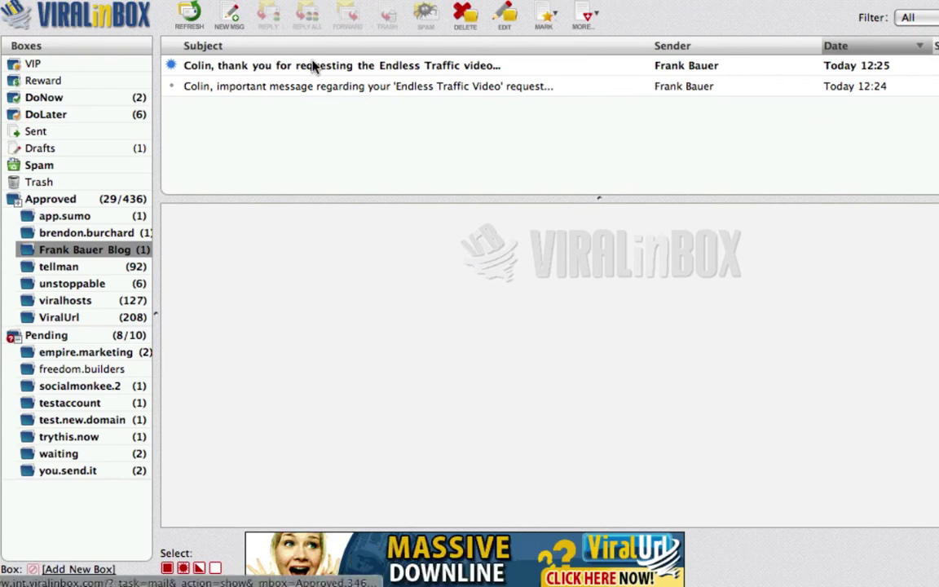
click(344, 71)
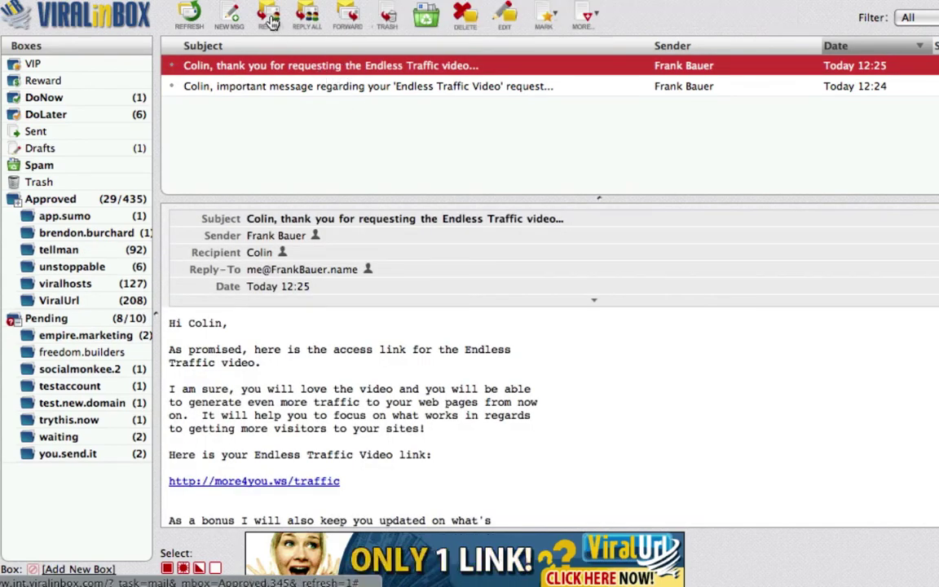
click(477, 269)
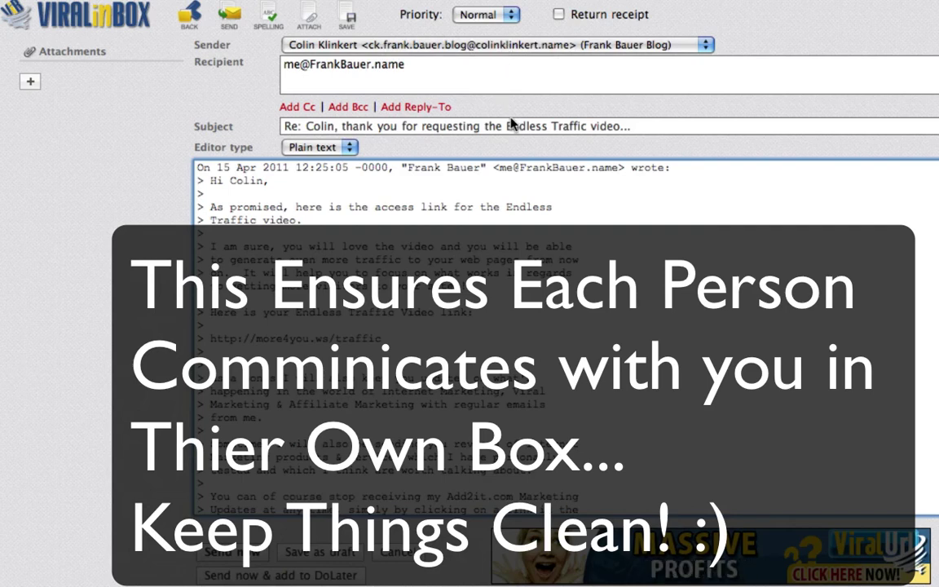
Reply 'Thanks for the info, I will check it out later and get back to you.' and send it to DoLater.
click(196, 168)
key(Return)
key(Return)
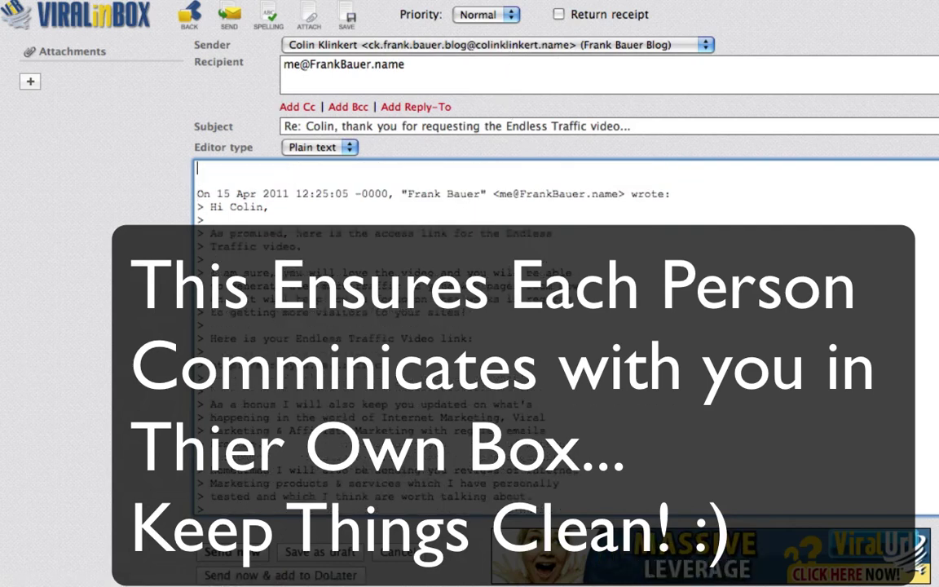
text(Thanks for t)
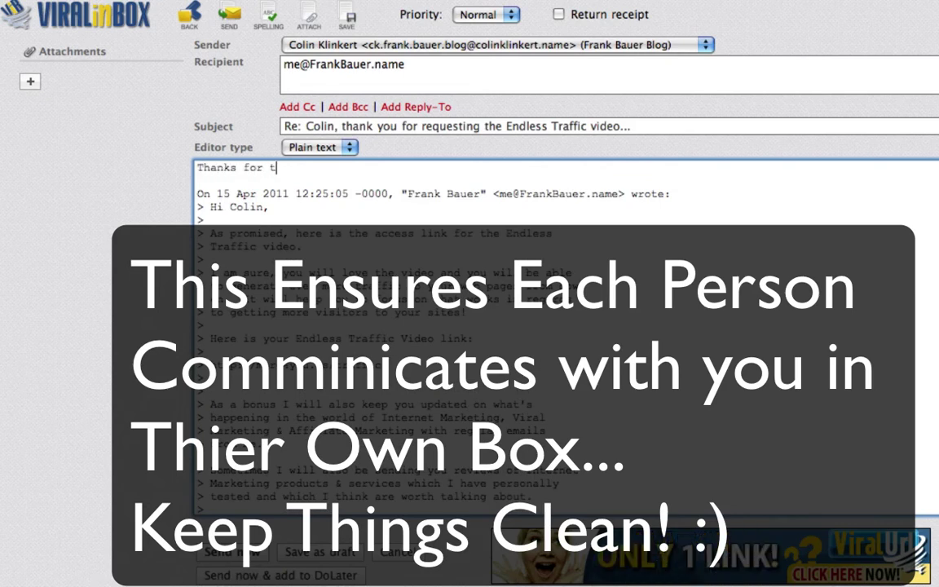
text(he info,)
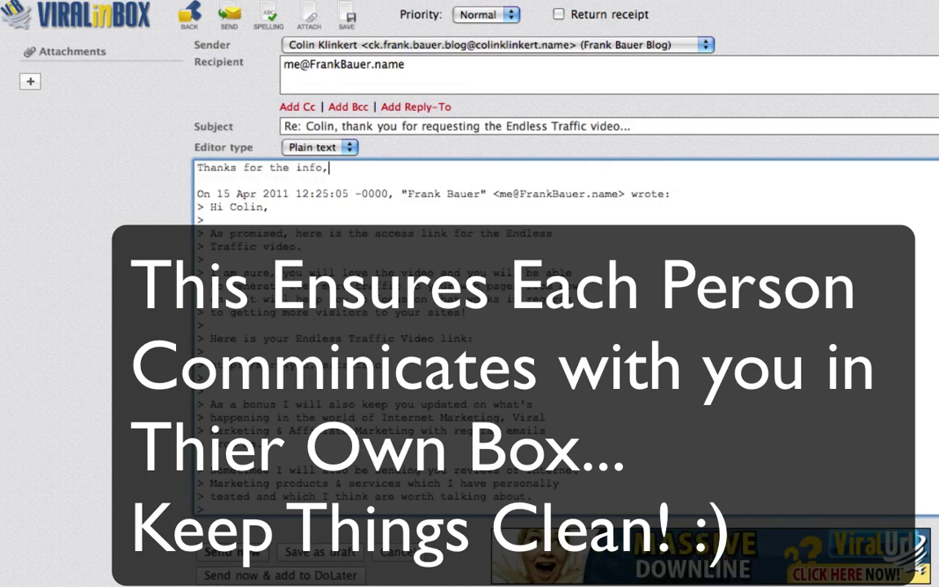
key(Return)
key(Return)
text(I will che)
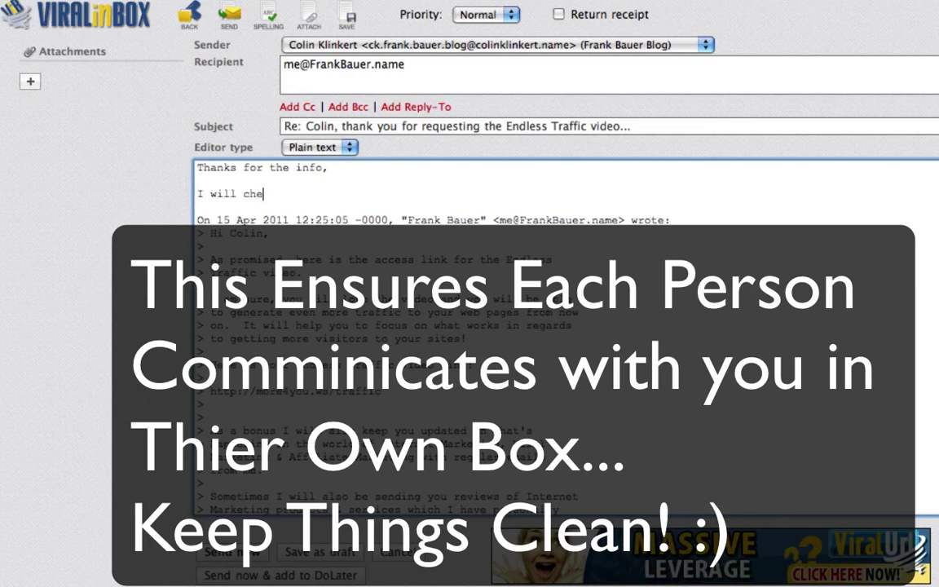
text(ck it out later and get back to you.)
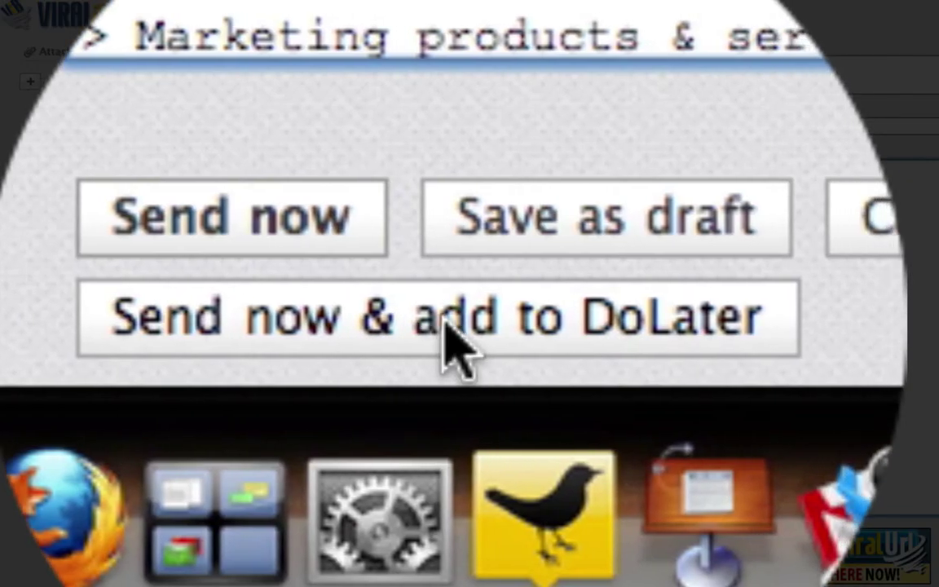
click(456, 346)
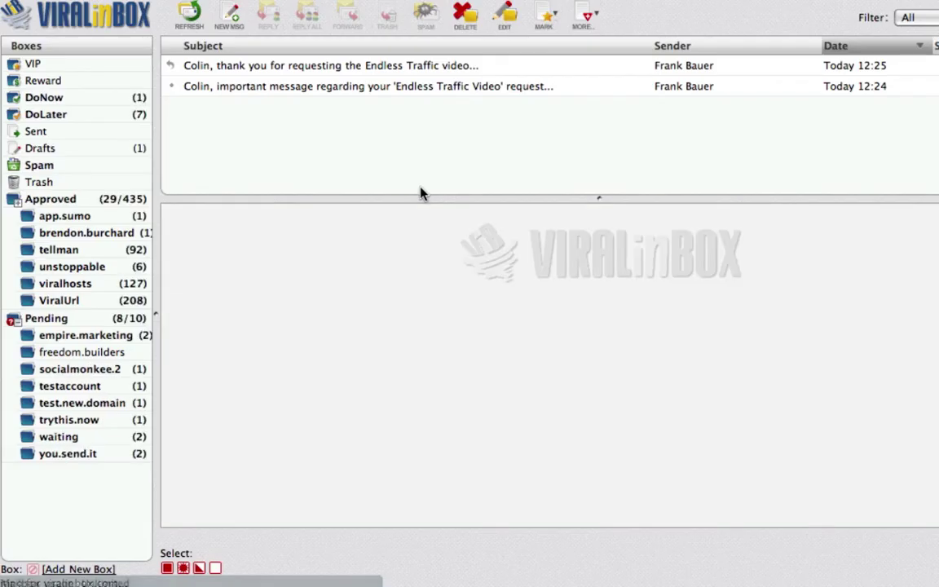
In the DoLater box, open the 'Re: ... Endless Traffic video' reply and read through its preview.
click(100, 119)
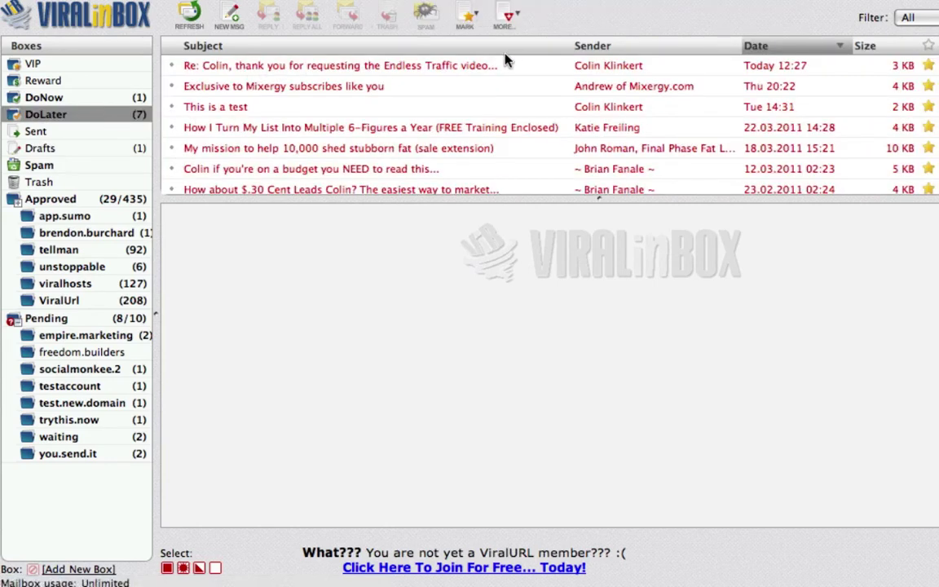
click(491, 67)
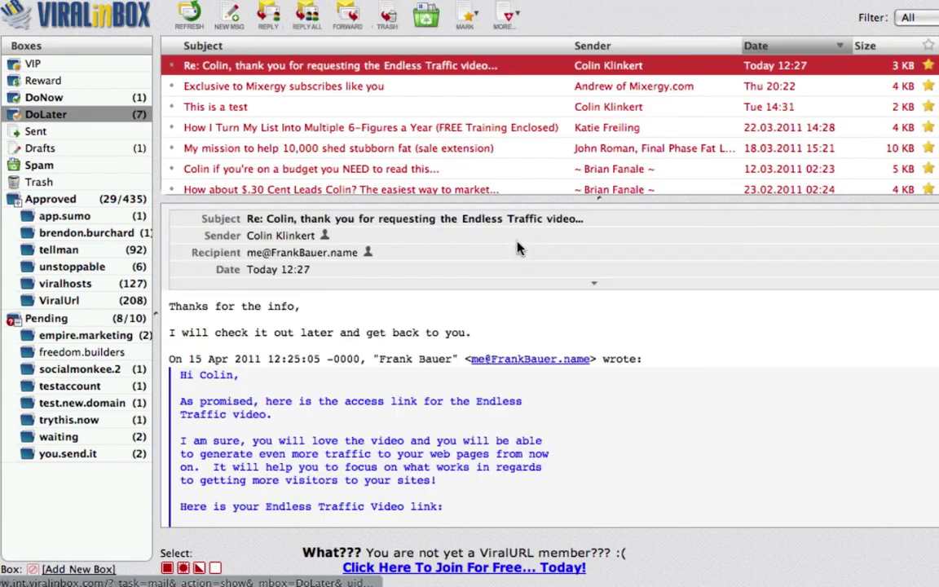
scroll(417, 401, down, 7)
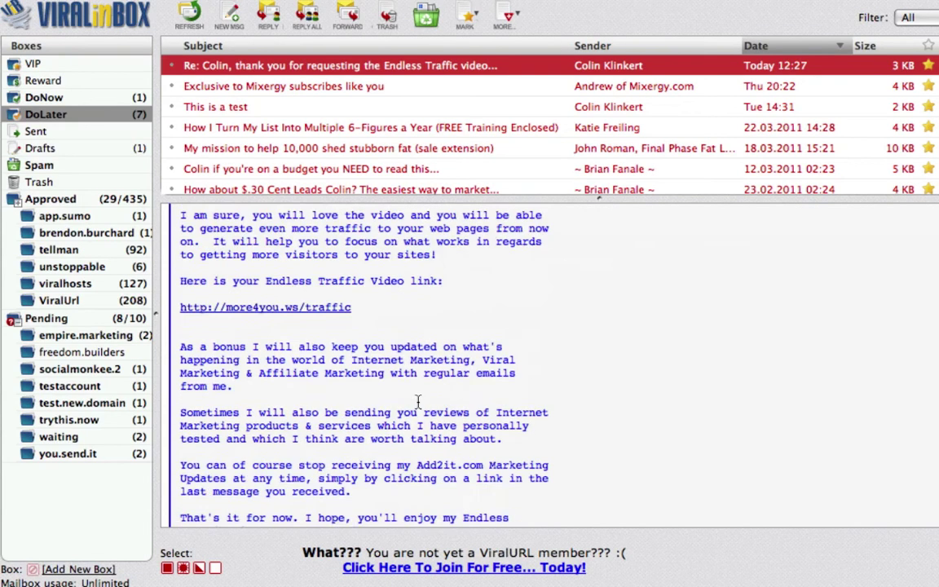
scroll(350, 259, down, 3)
scroll(351, 259, down, 5)
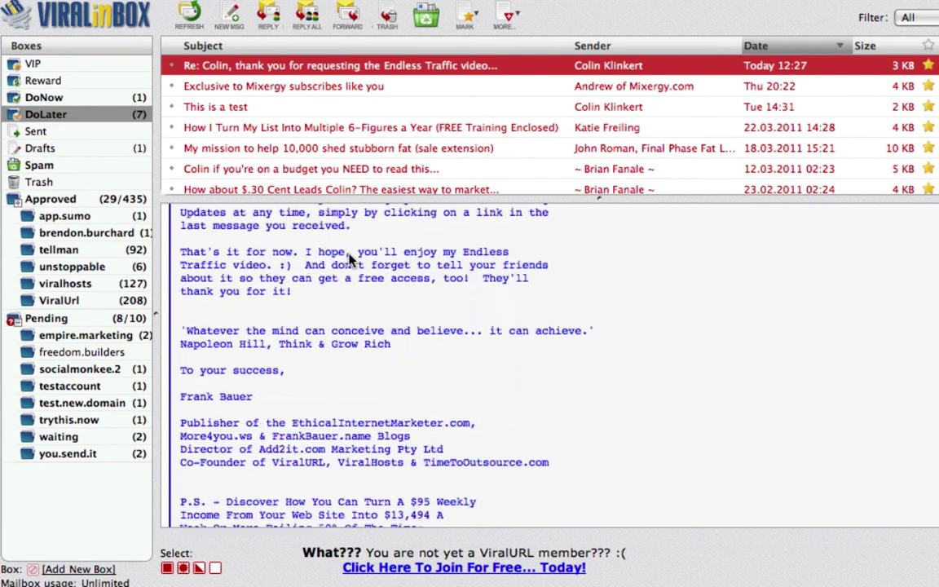
scroll(326, 260, up, 7)
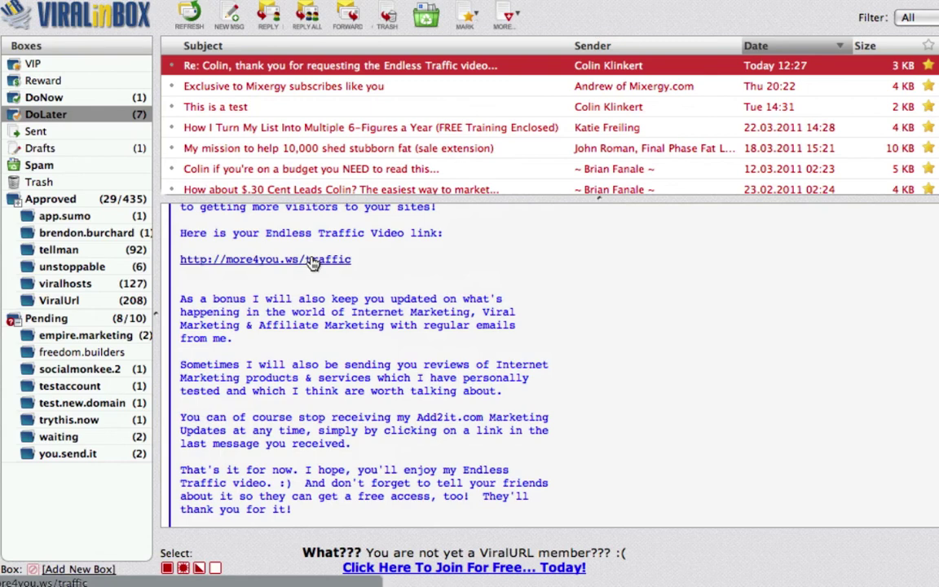
scroll(312, 261, up, 6)
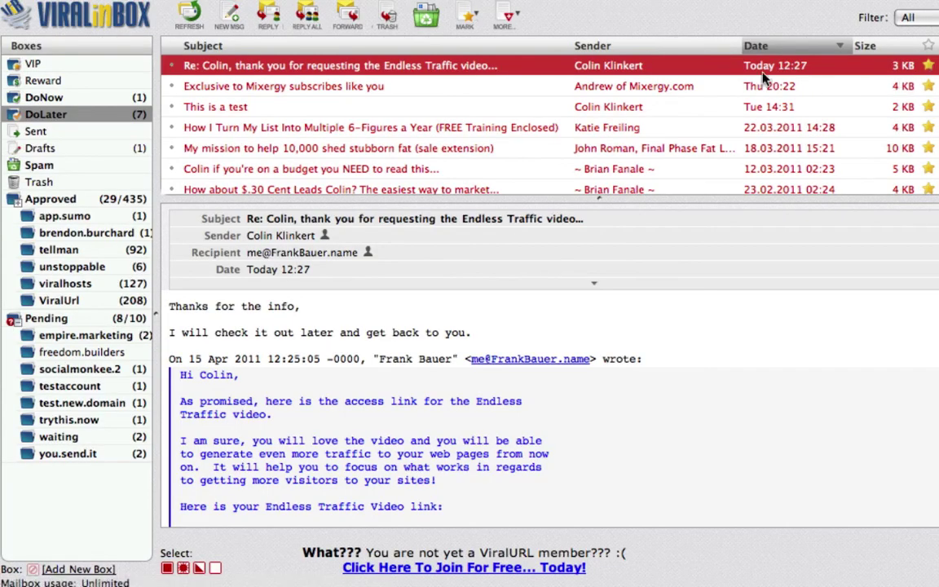
click(469, 18)
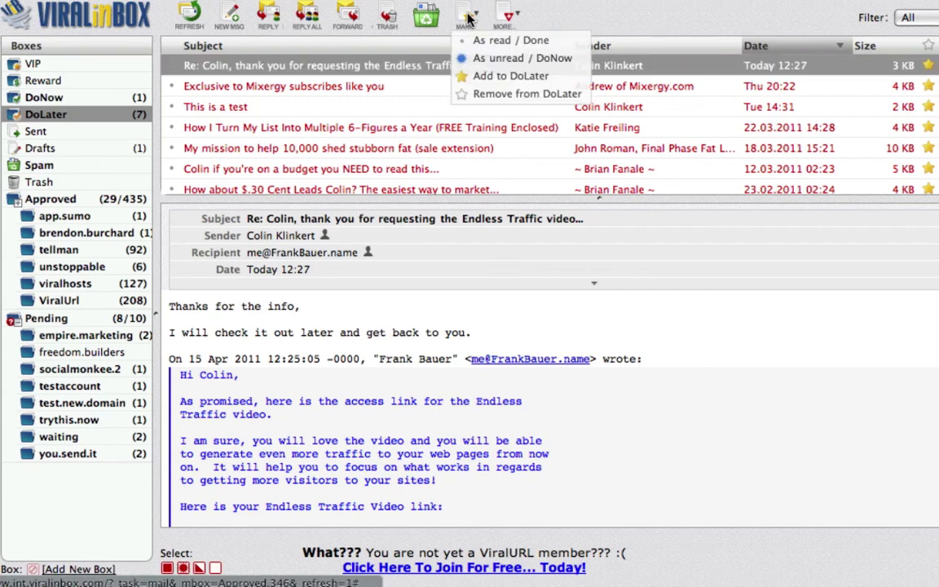
Remove the Endless Traffic reply from DoLater.
click(475, 95)
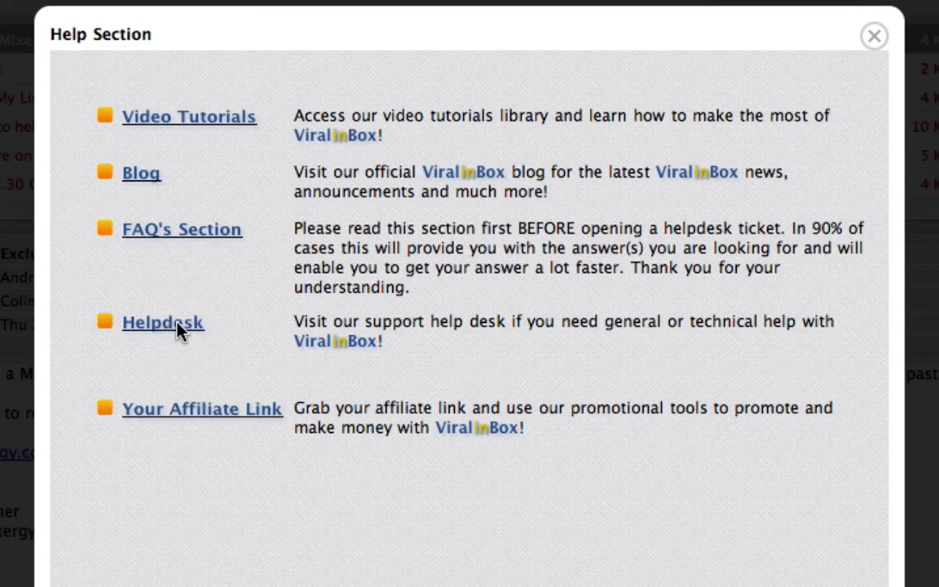
Close the Help Section dialog.
click(874, 37)
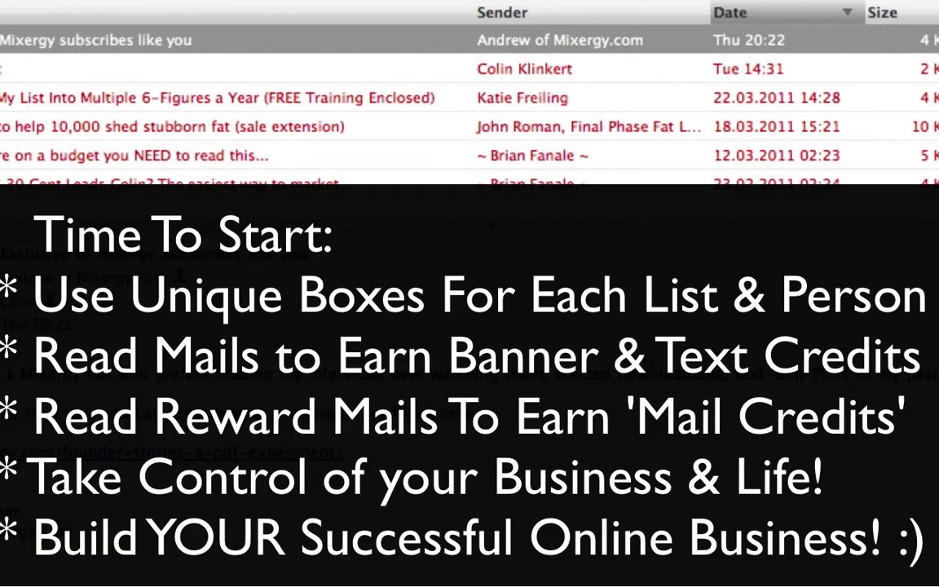